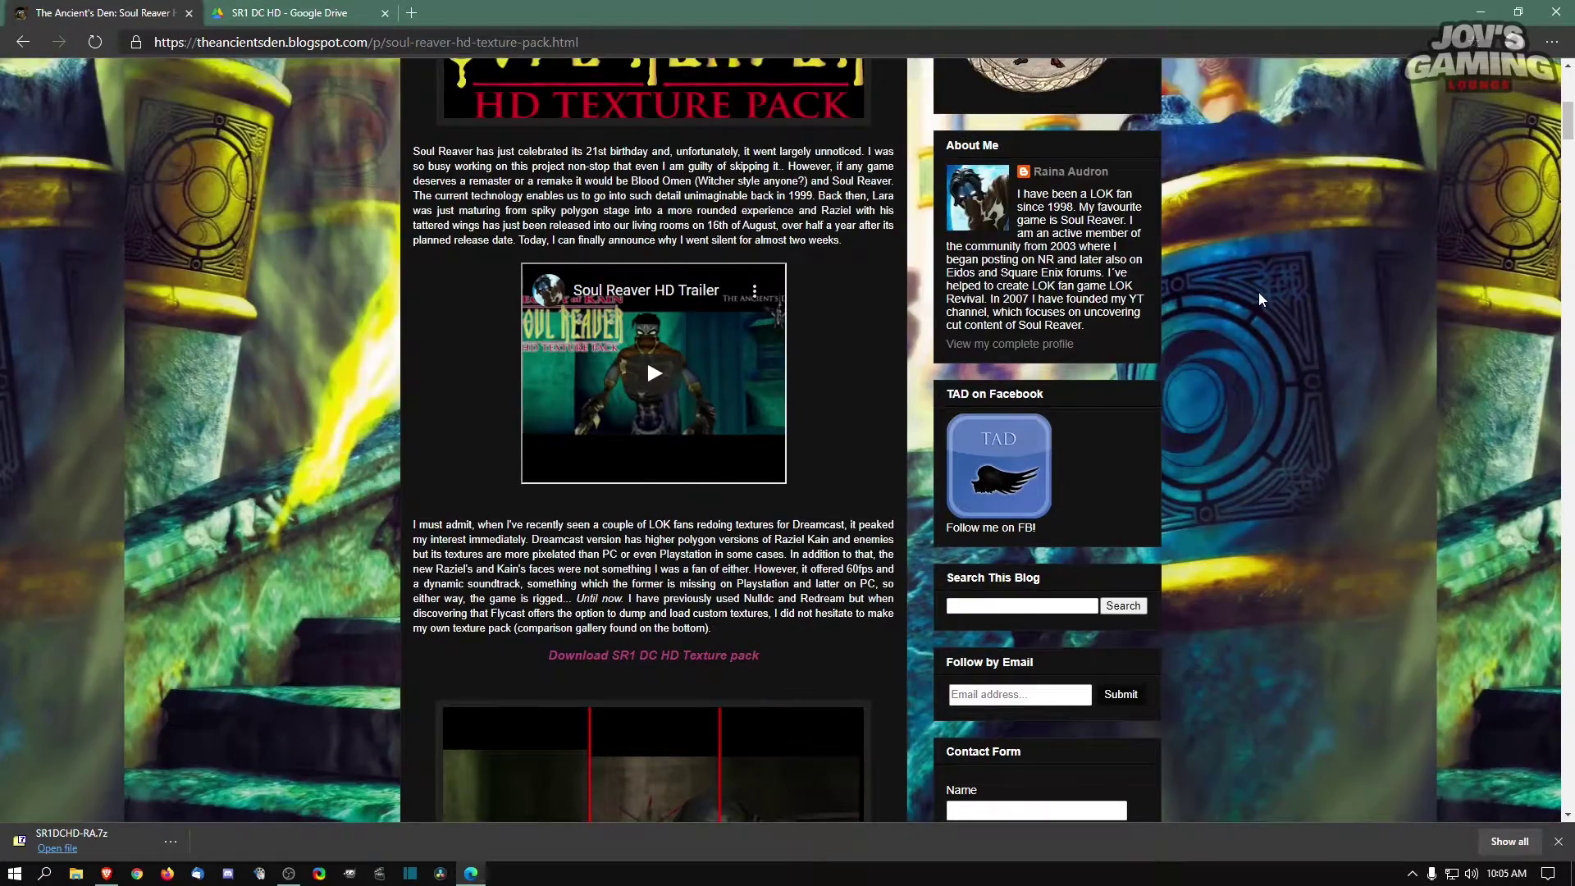
Step: Find the SR1 DC HD texture pack download link on the blog page and view its SR1 DC HD Google Drive folder
scroll(1259, 293, "up", 7)
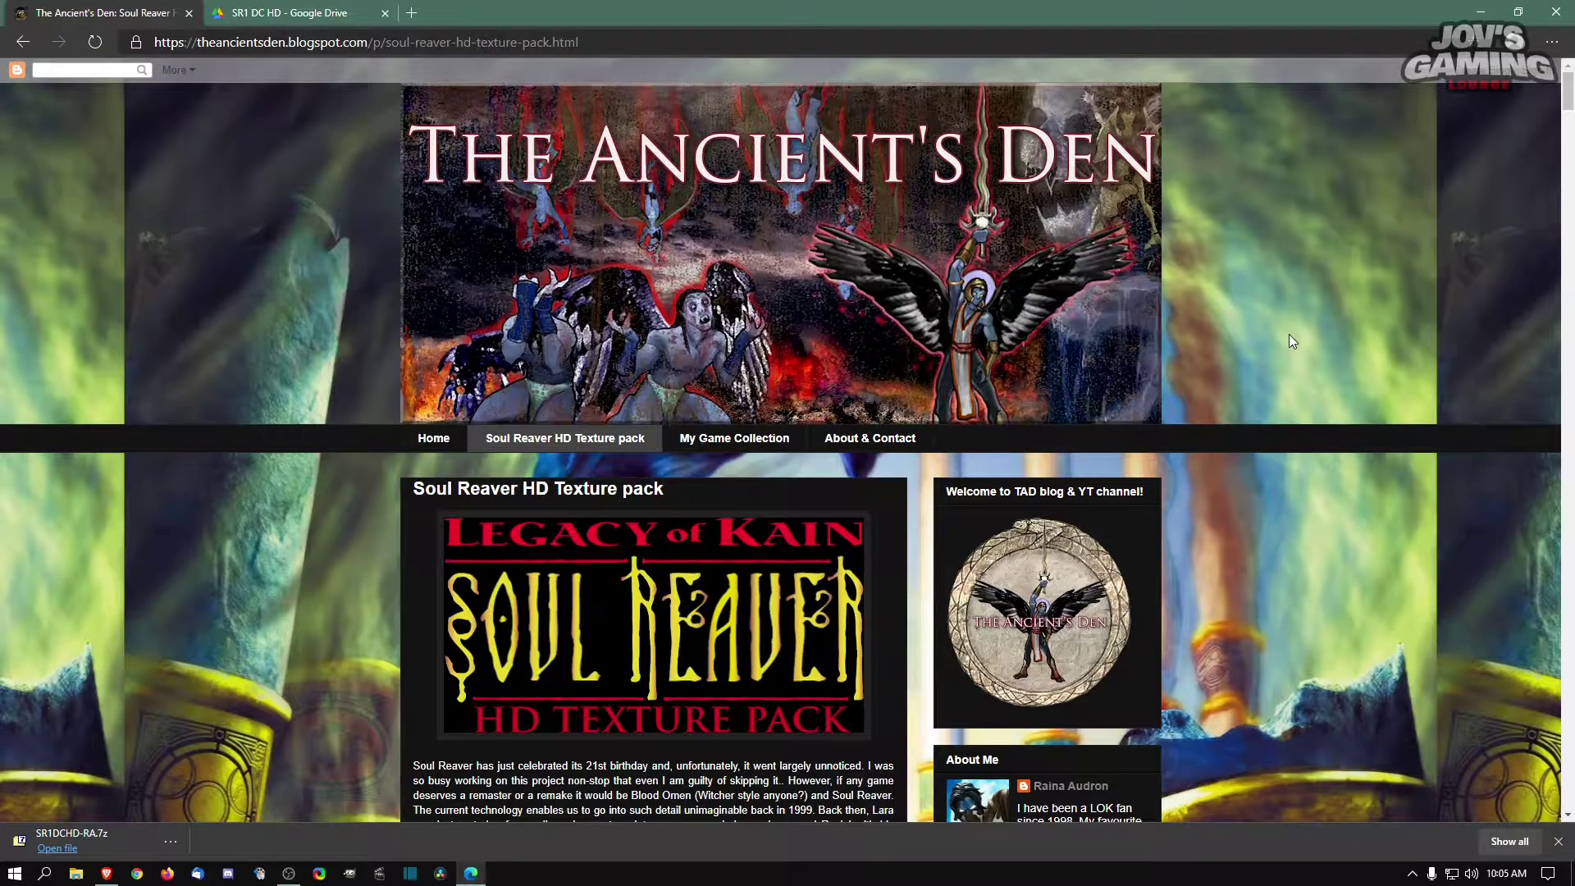
scroll(1293, 341, "down", 5)
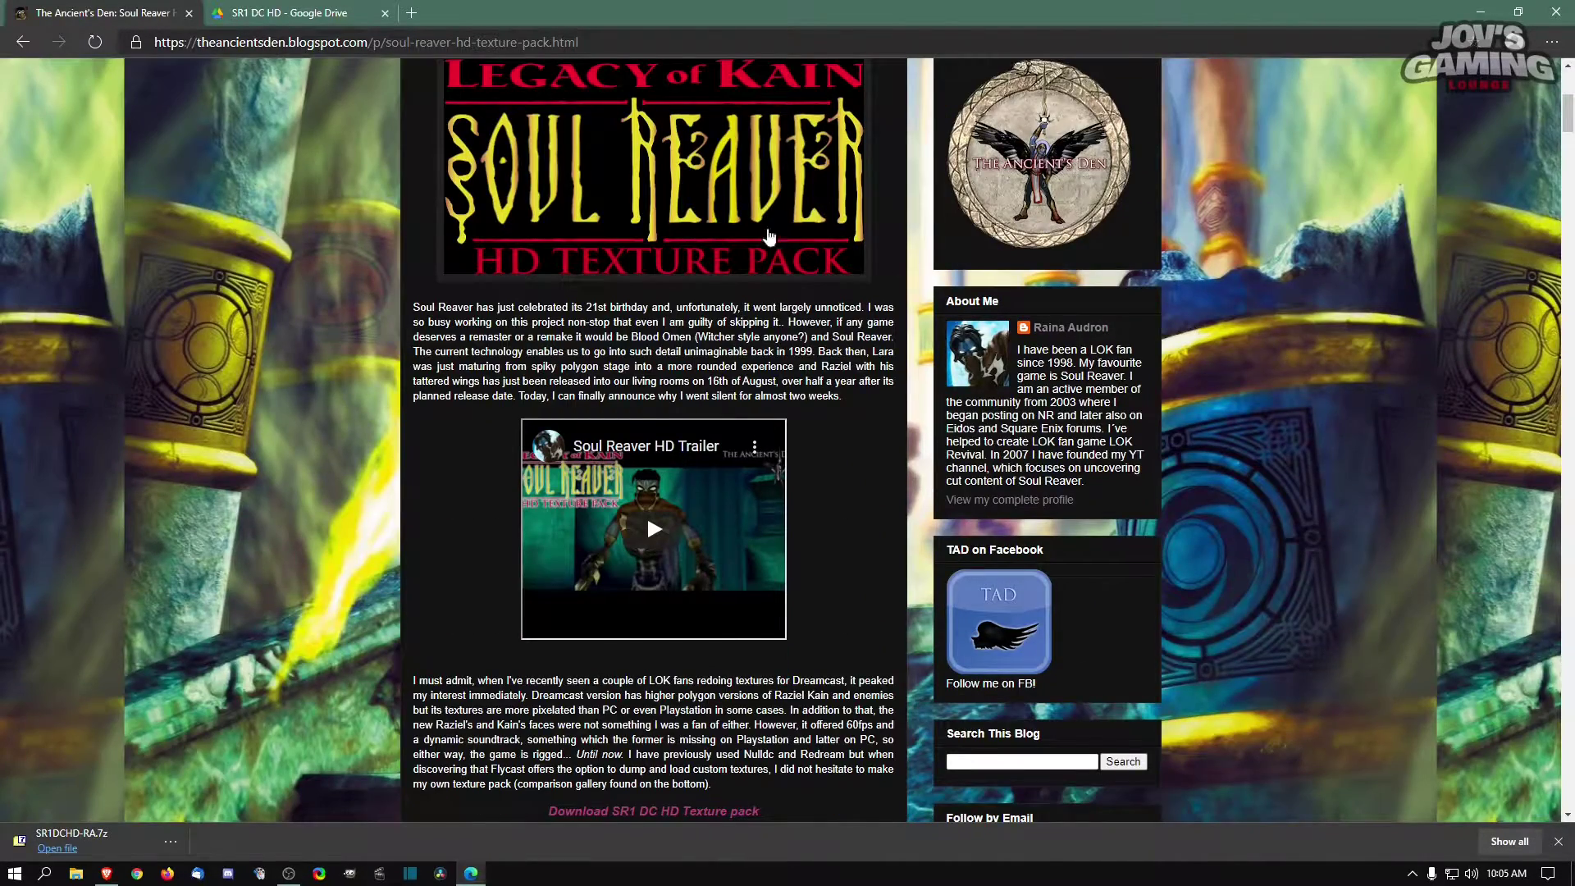
scroll(770, 238, "down", 4)
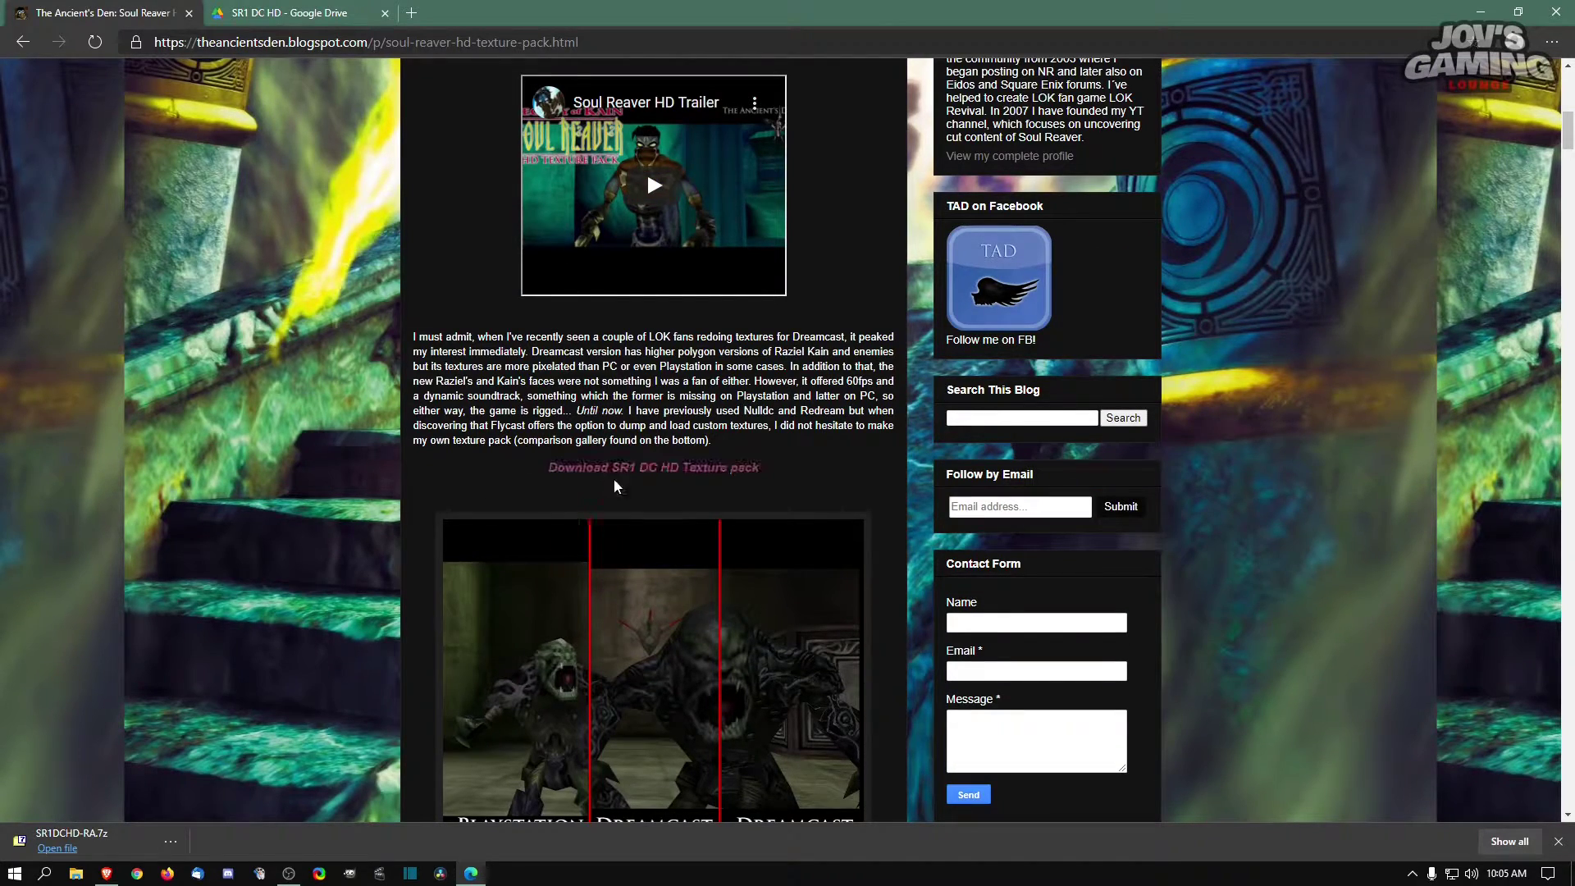
left_click(648, 472)
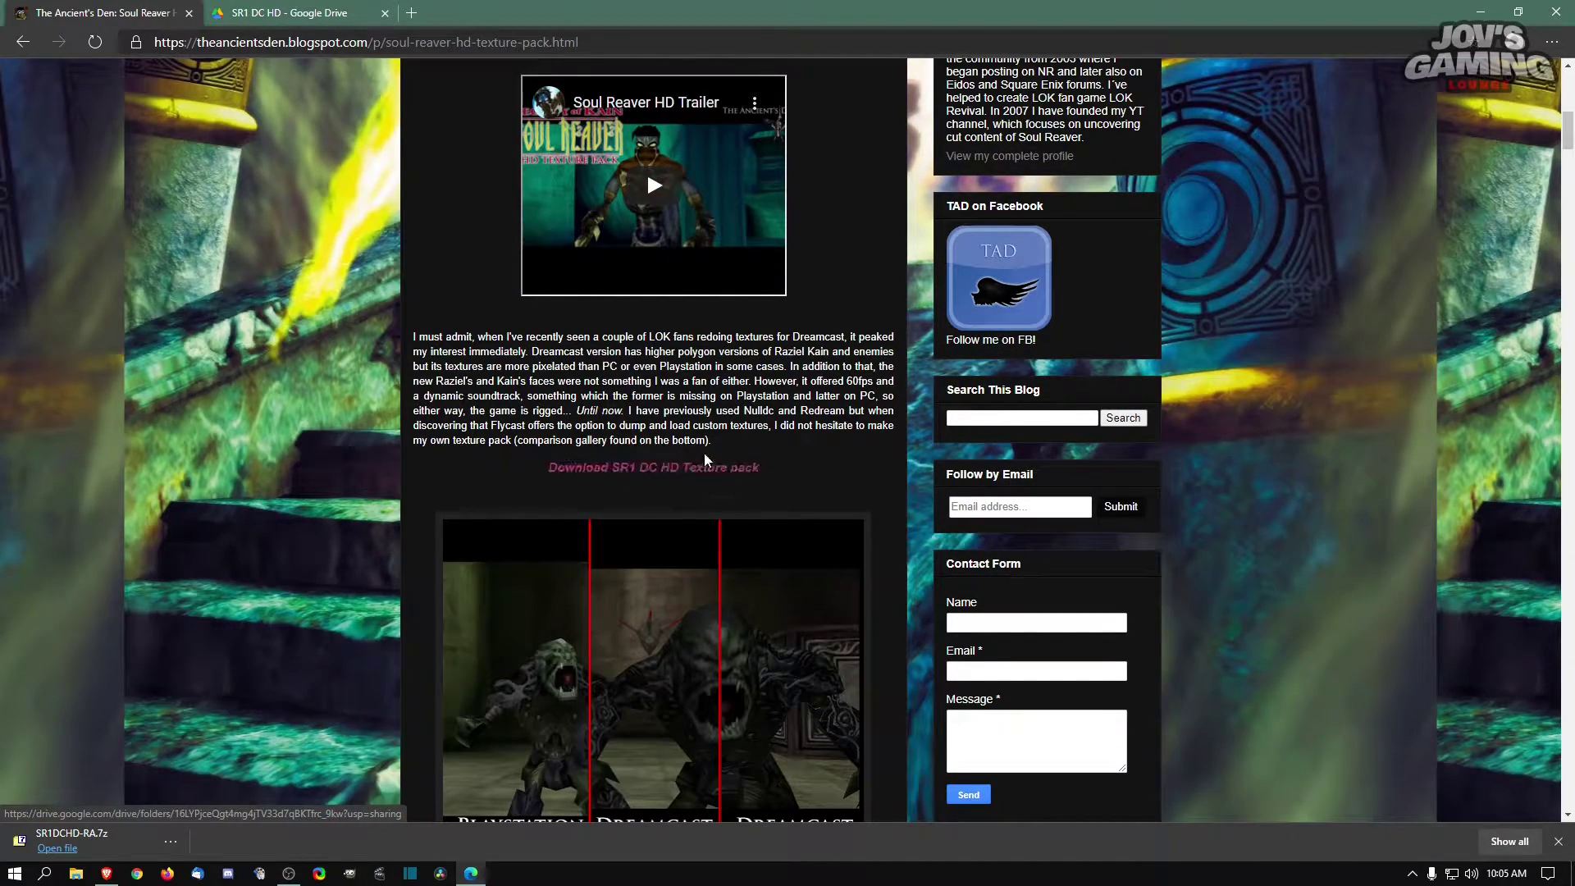
left_click(307, 5)
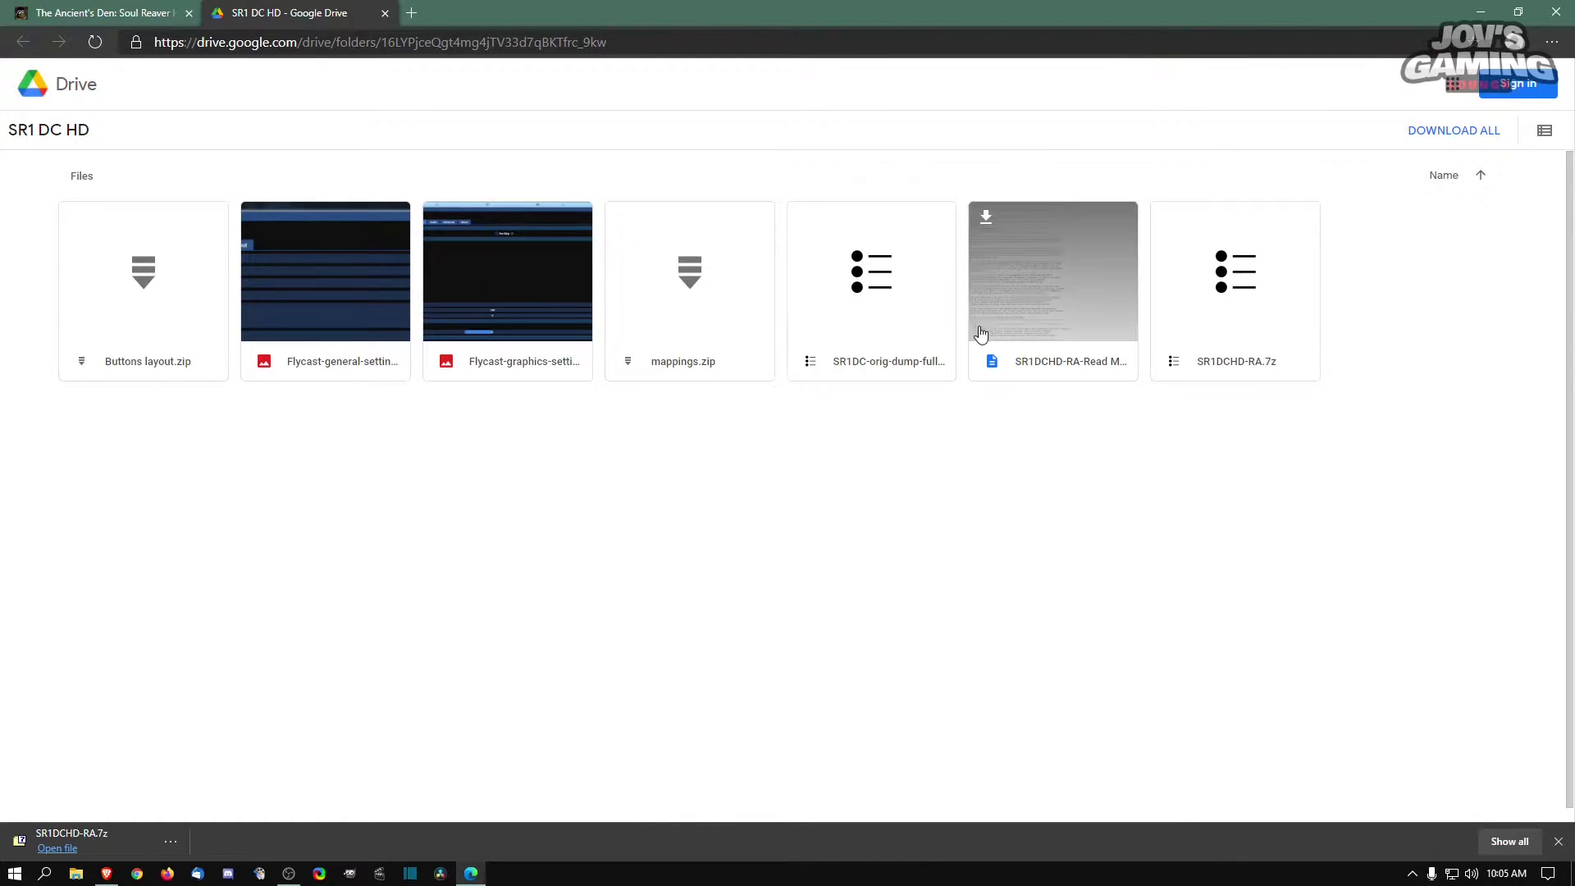
Step: Extract the T36802N folder from the SR1DCHD-RA.7z archive to the desktop and place it below the RetroArch folder
left_click_drag(571, 24, 1559, 141)
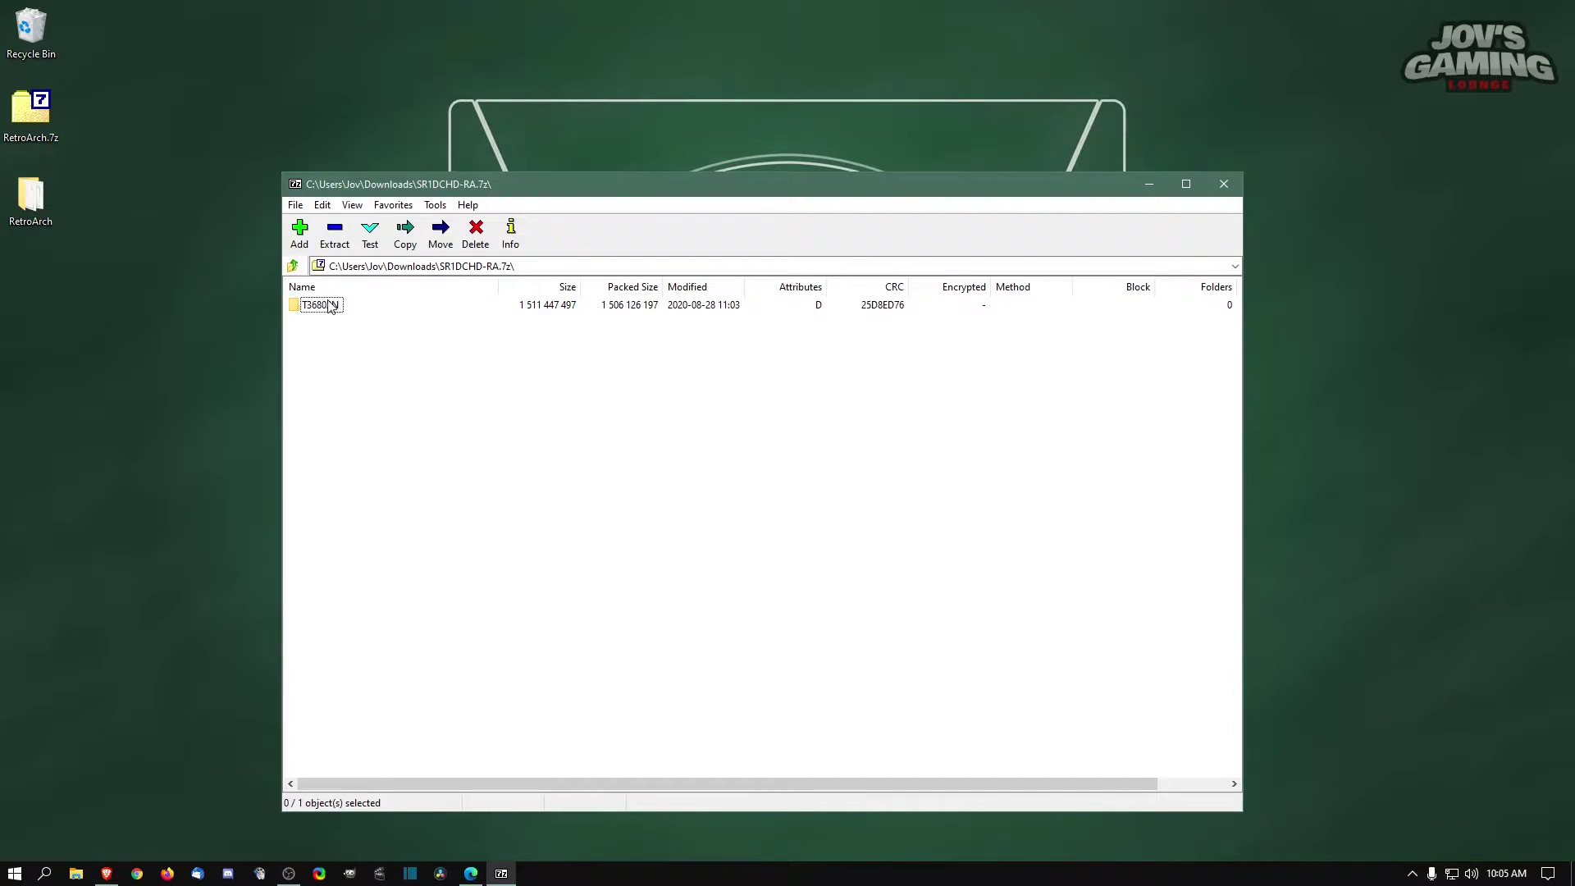
left_click_drag(118, 332, 119, 333)
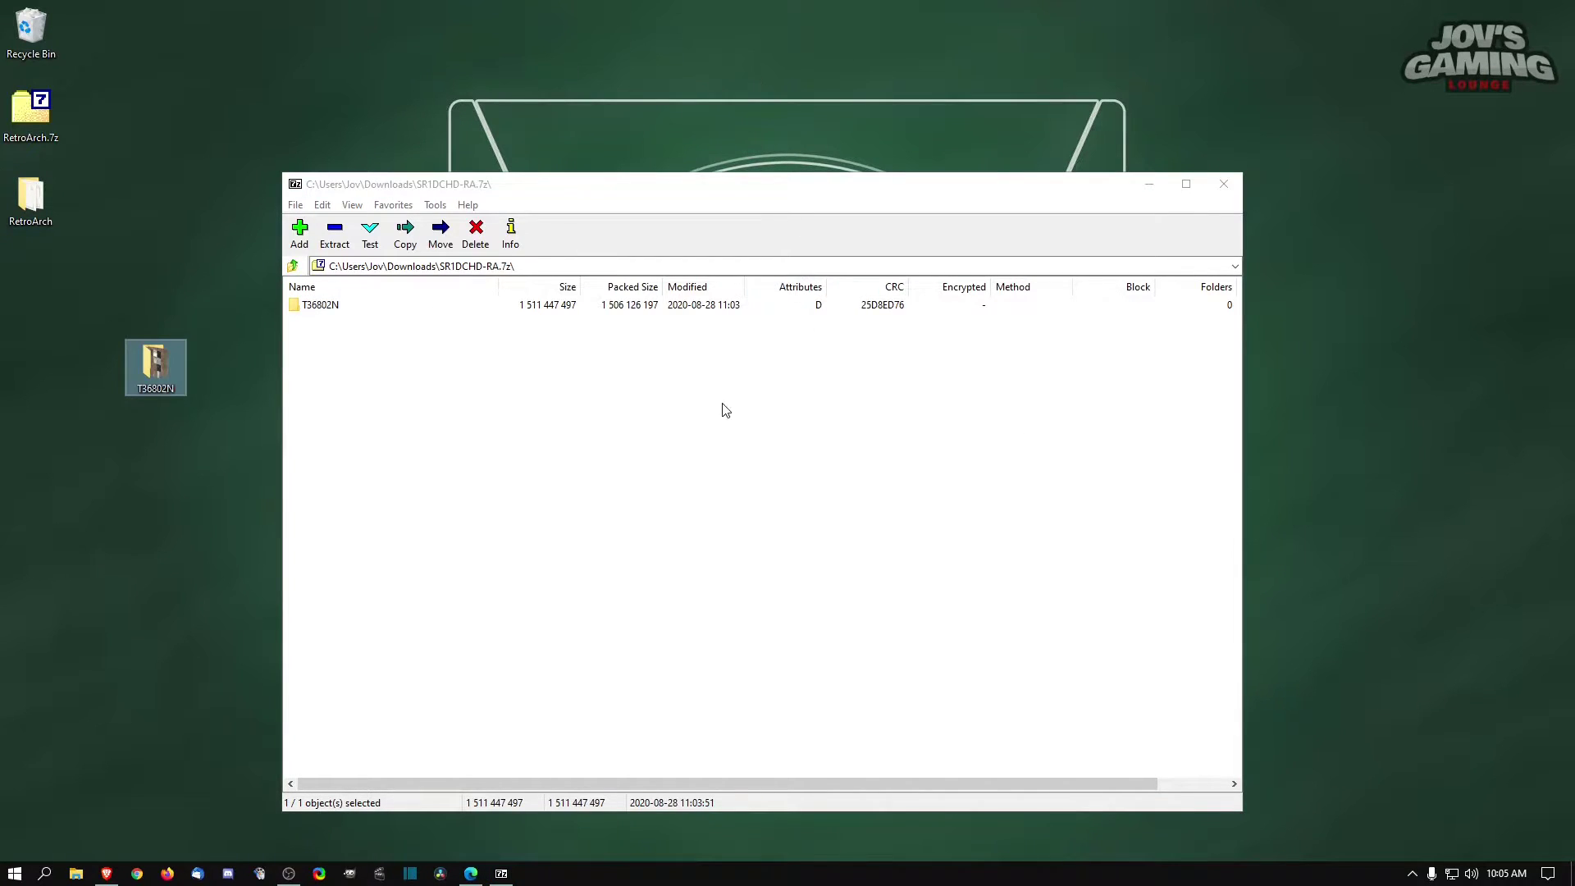
left_click(1226, 182)
left_click_drag(173, 371, 136, 352)
Step: Move the T36802N folder from the desktop into RetroArch's system\dc\textures folder and close the file window
double_click(37, 204)
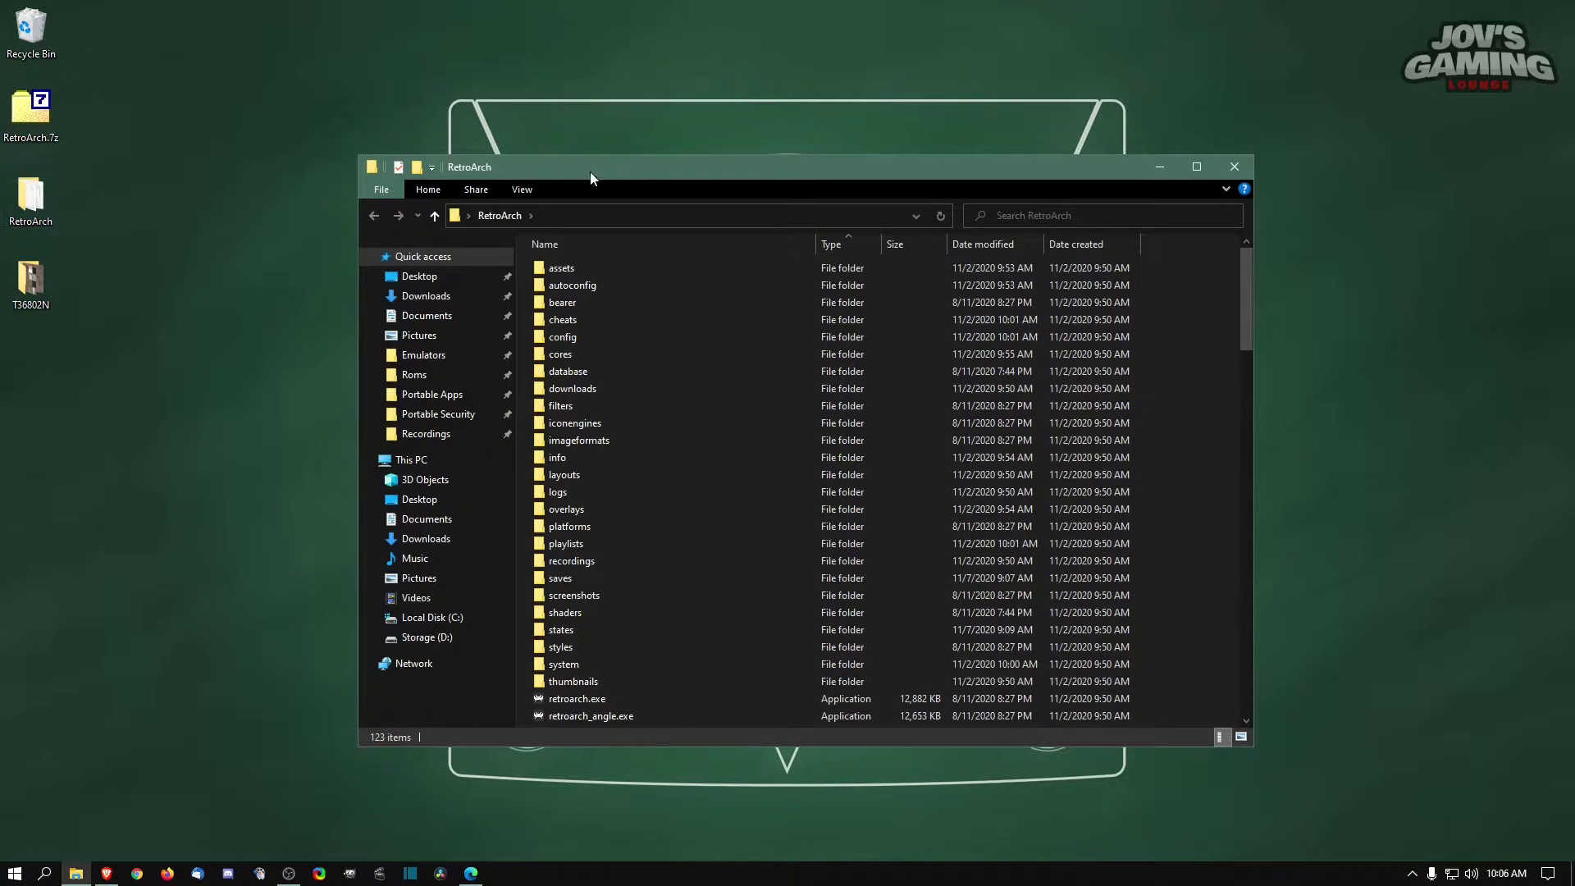
double_click(583, 664)
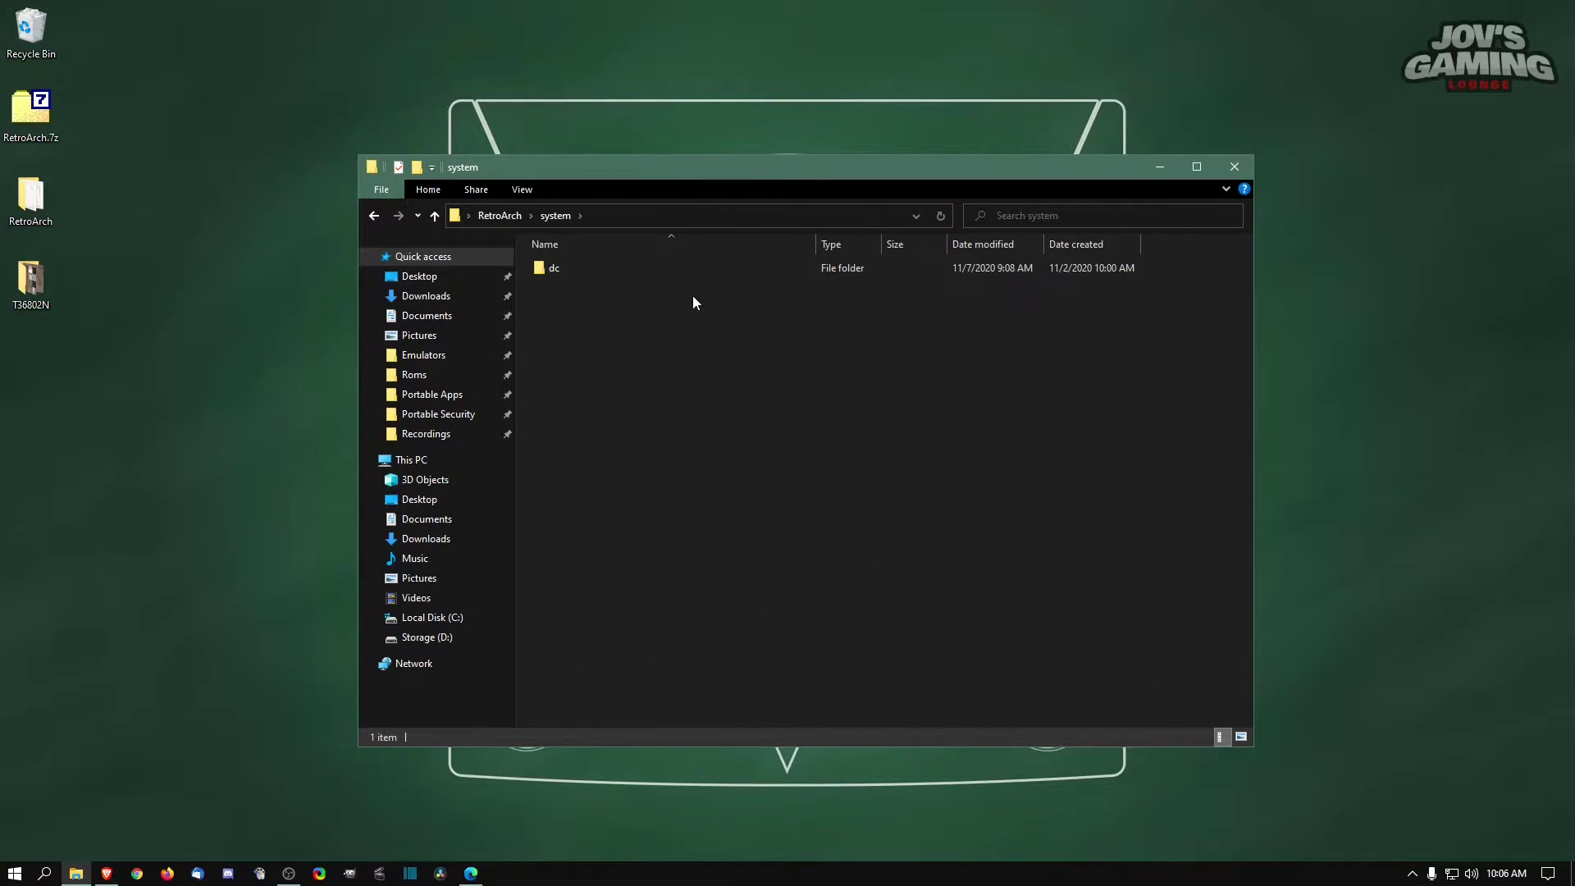
double_click(578, 273)
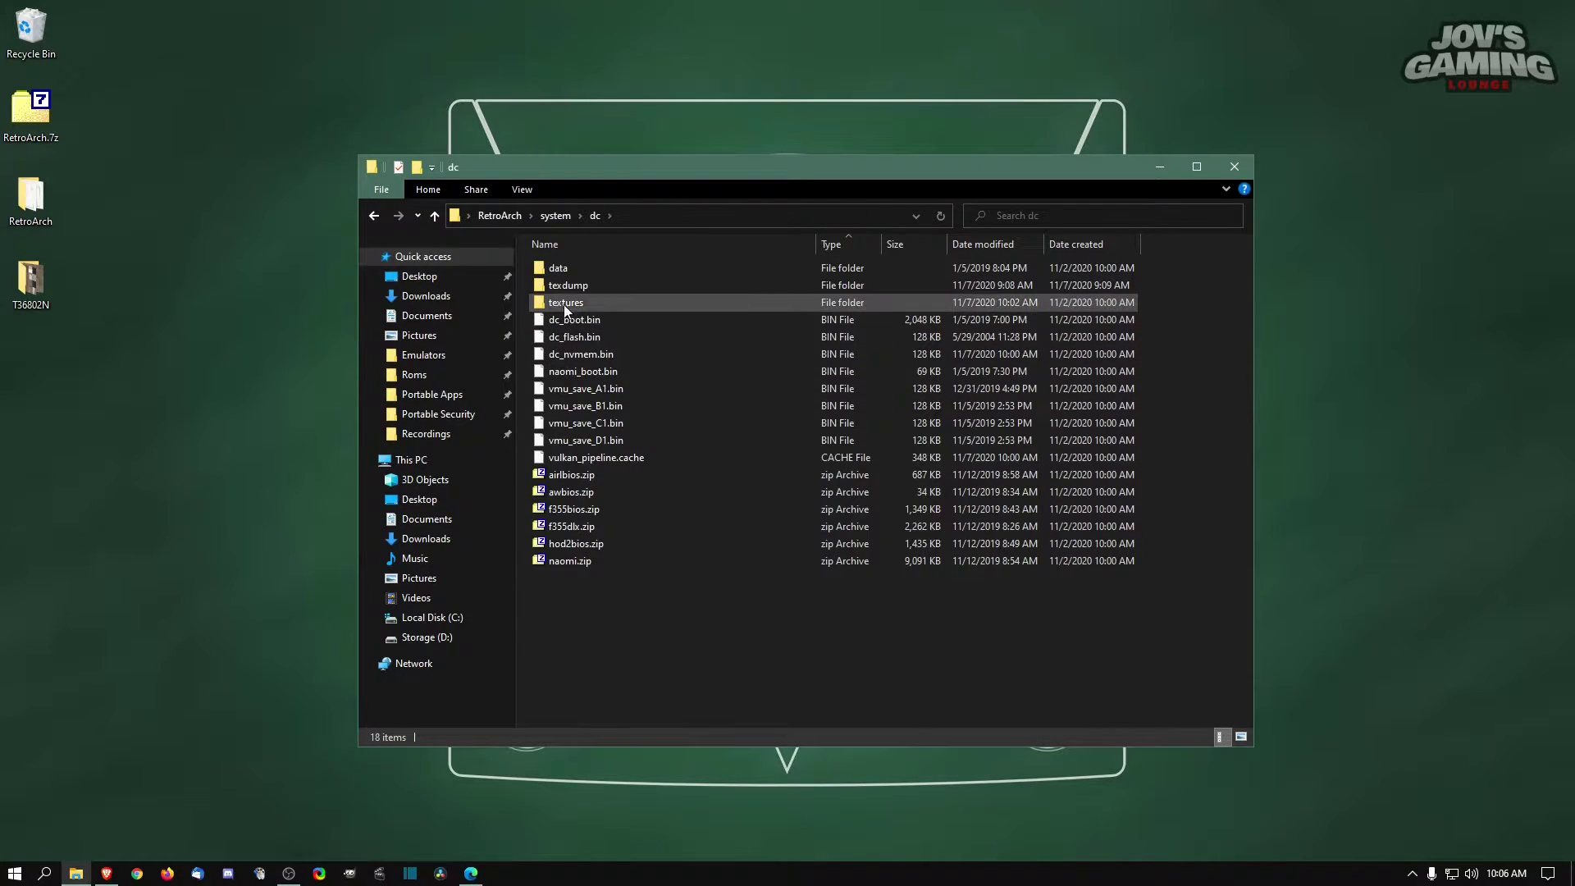
mouse_move(578, 309)
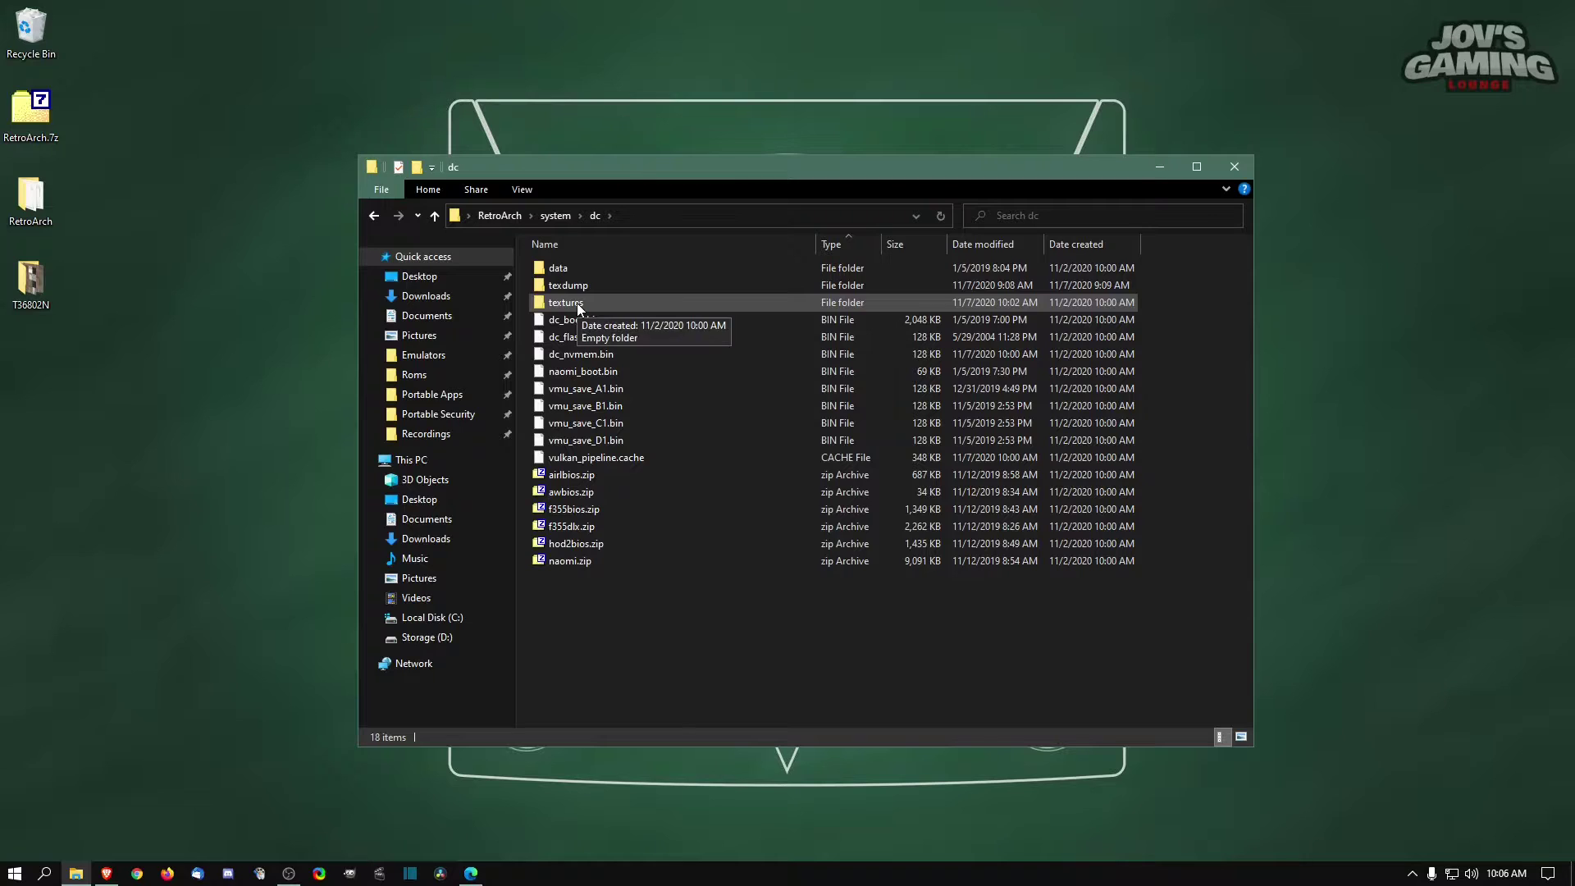
double_click(577, 302)
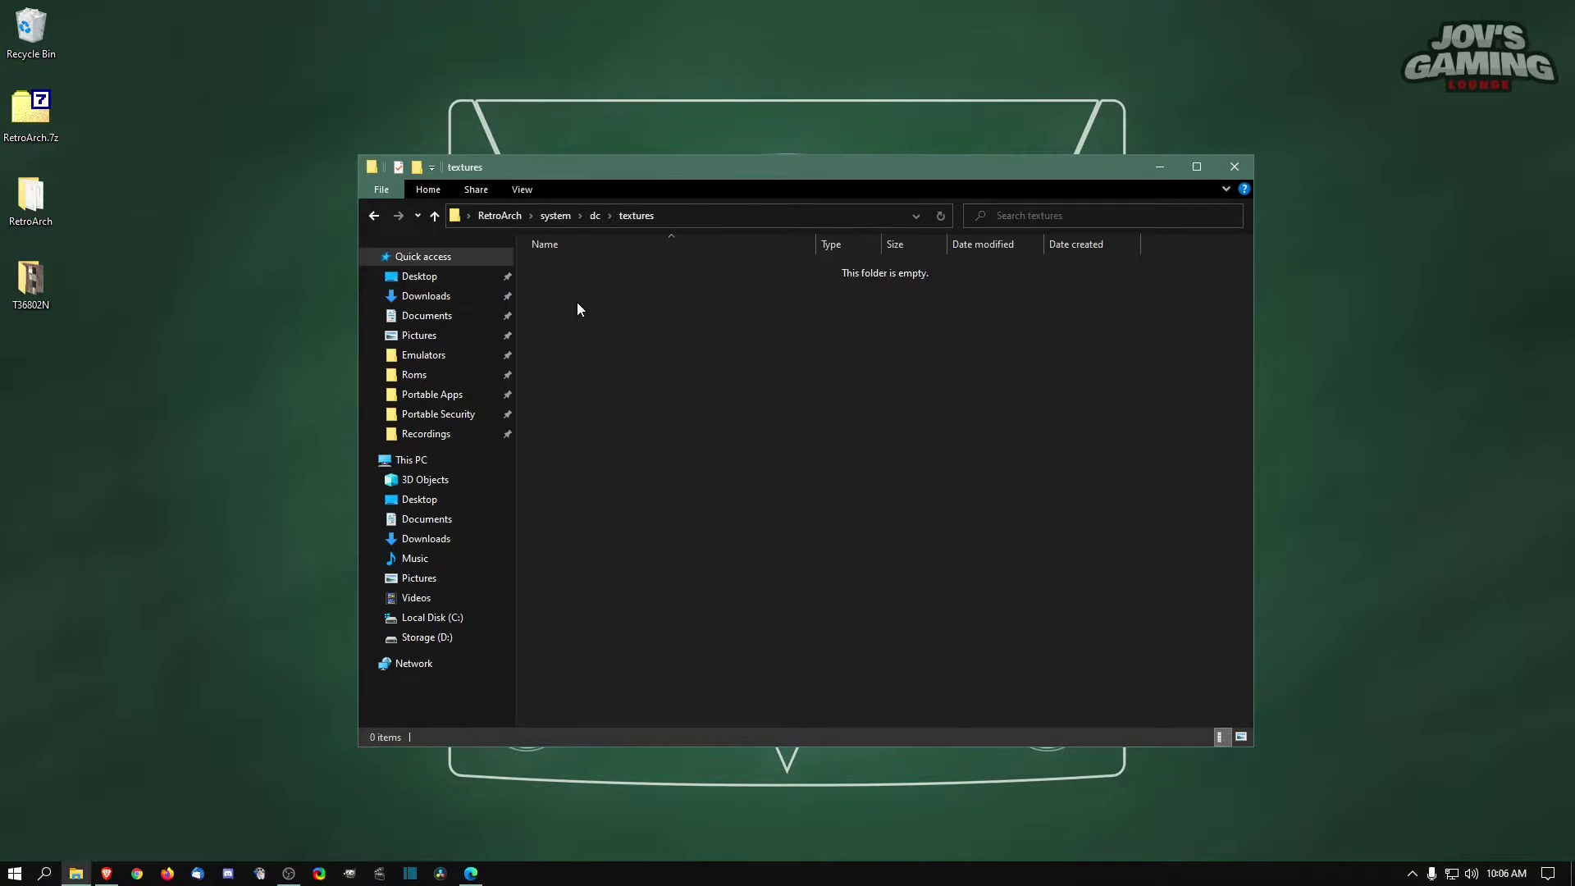
left_click_drag(36, 283, 432, 324)
left_click_drag(755, 351, 755, 350)
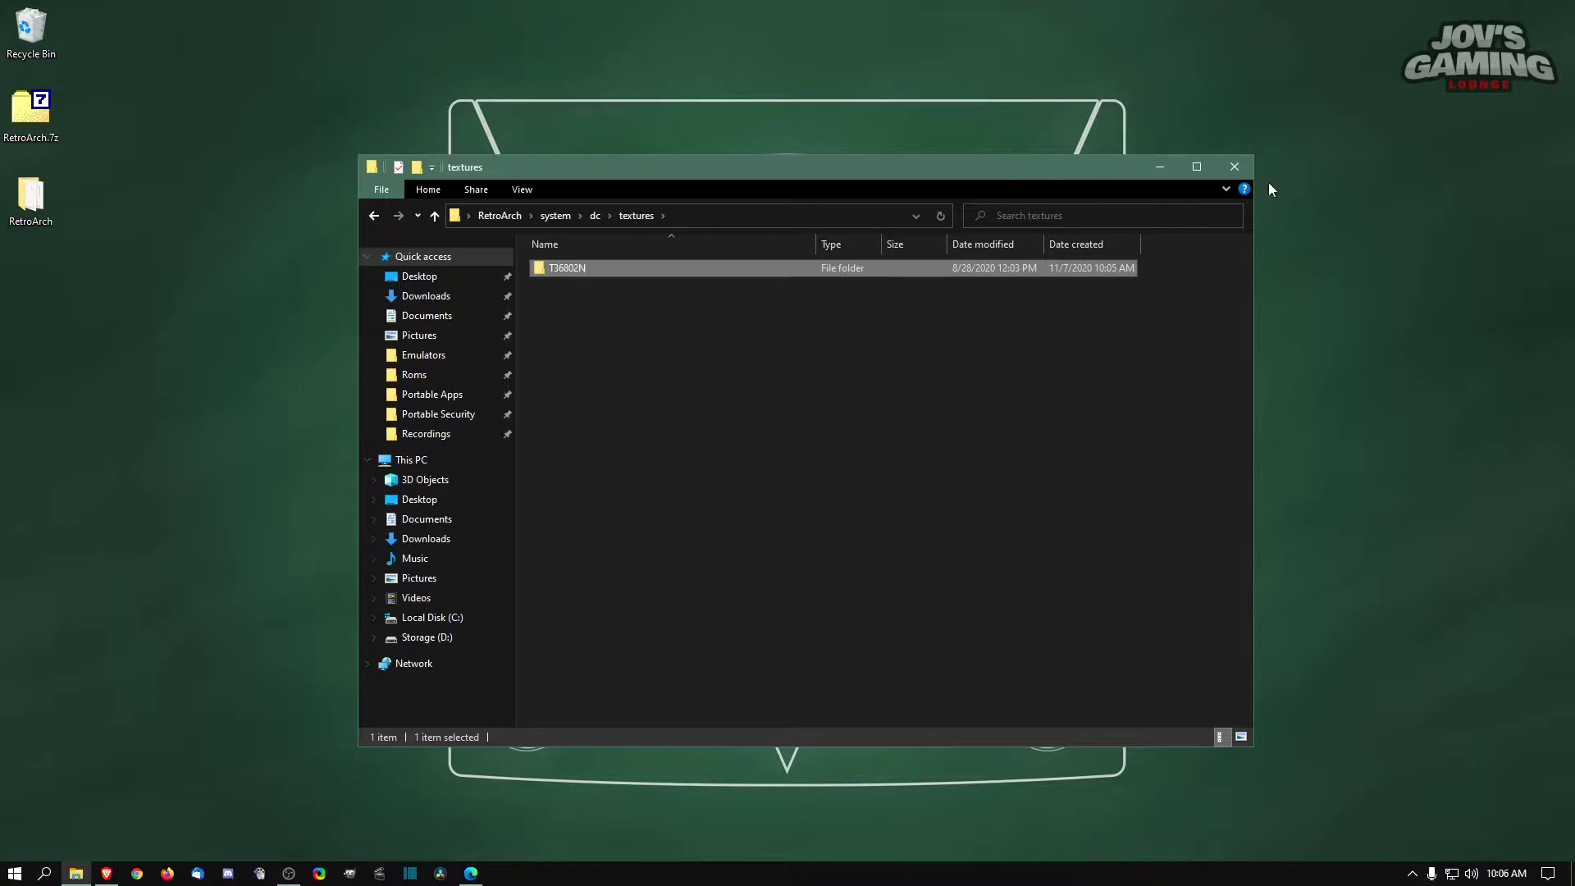
left_click(1234, 167)
Step: Launch retroarch.exe from the RetroArch folder on the desktop
double_click(30, 197)
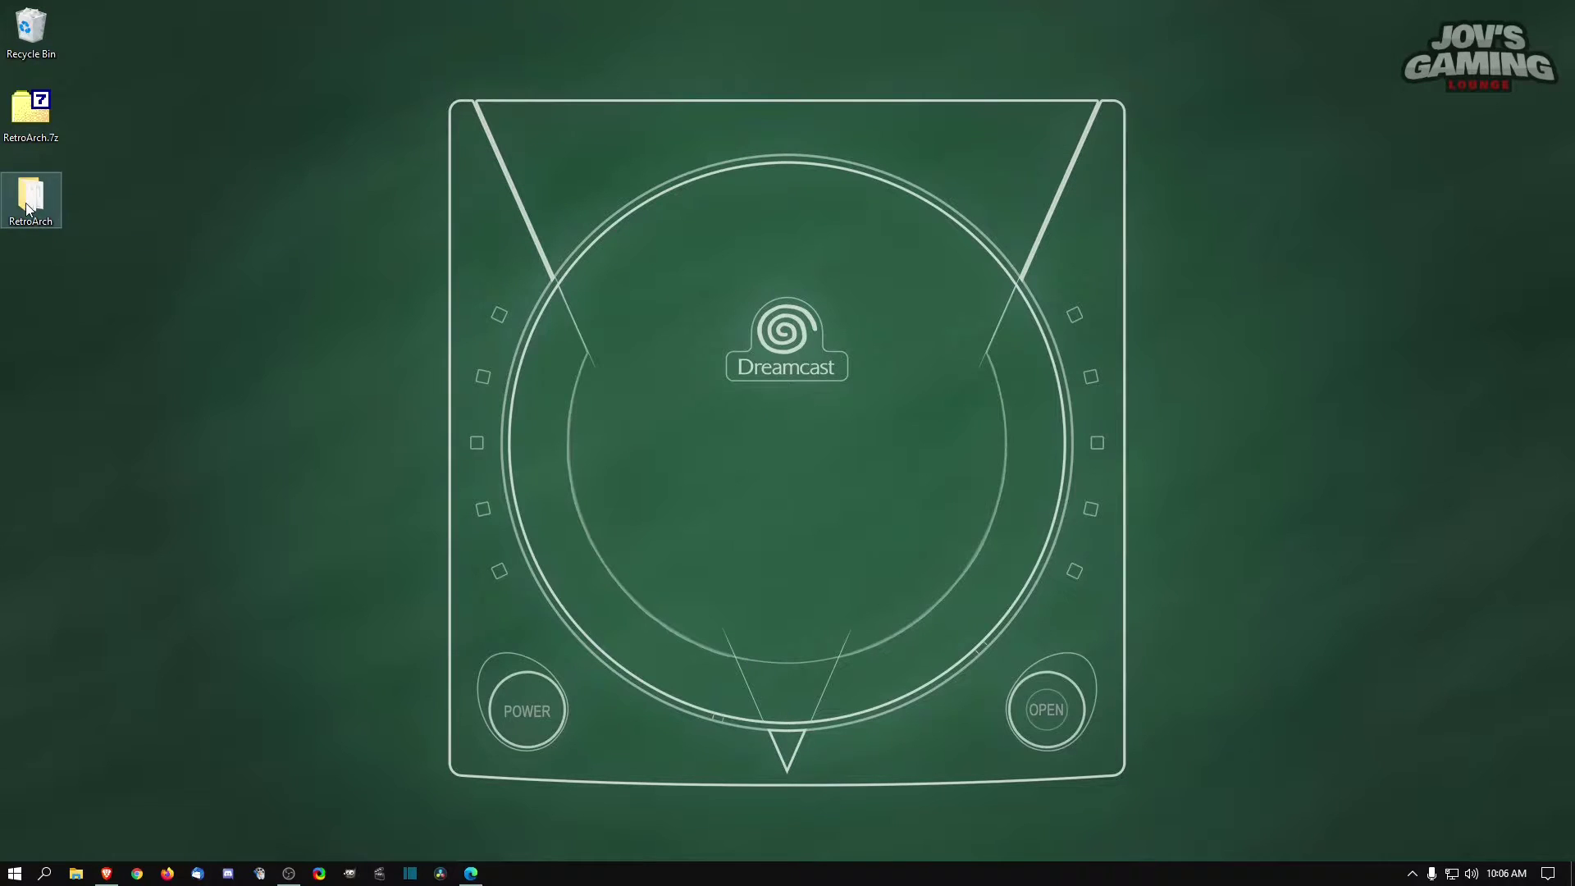
scroll(706, 438, "down", 8)
double_click(584, 340)
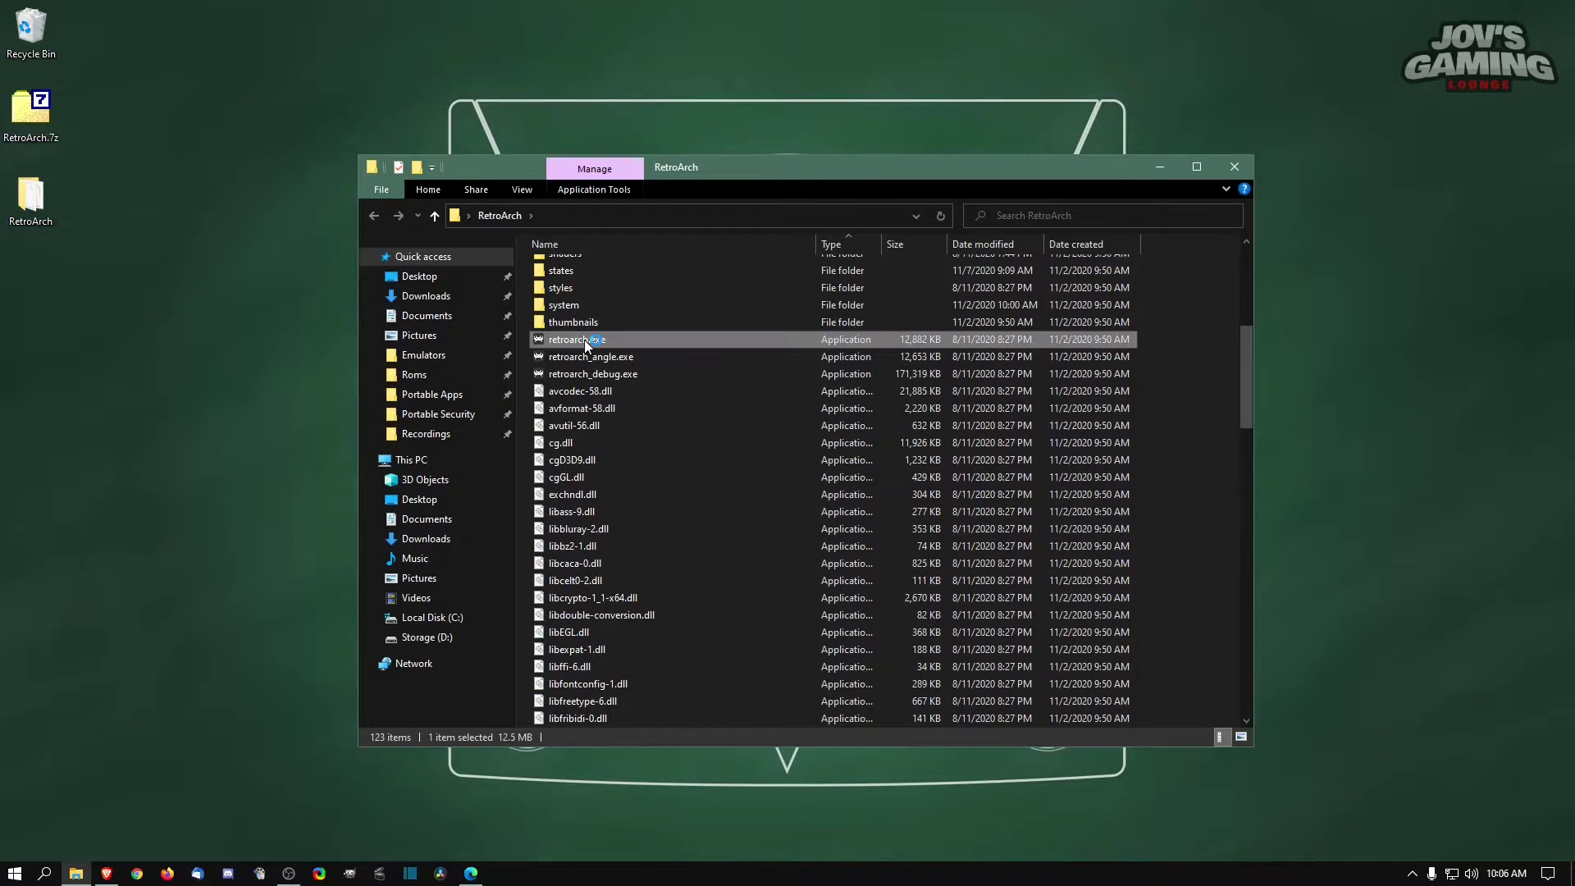
Step: Run Legacy of Kain - Soul Reaver from the Dreamcast playlist and maximize the game window
key("Down")
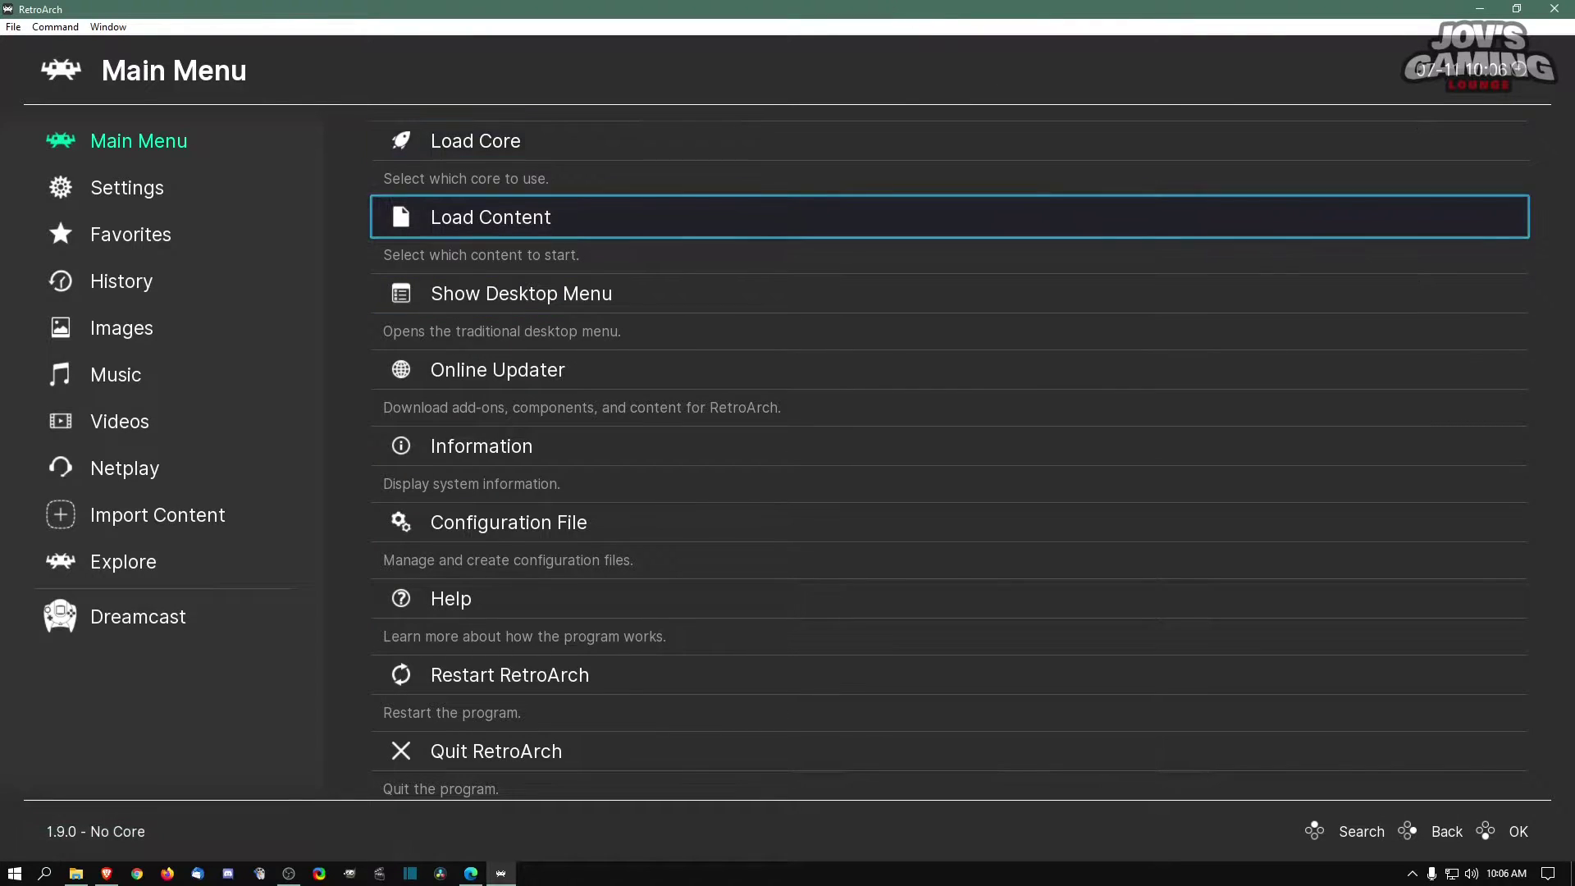
key("Left")
key("Down")
key("Down")
key("Down")
key("Down")
key("Down")
key("Down")
key("Down")
key("Down")
key("Down")
key("Down")
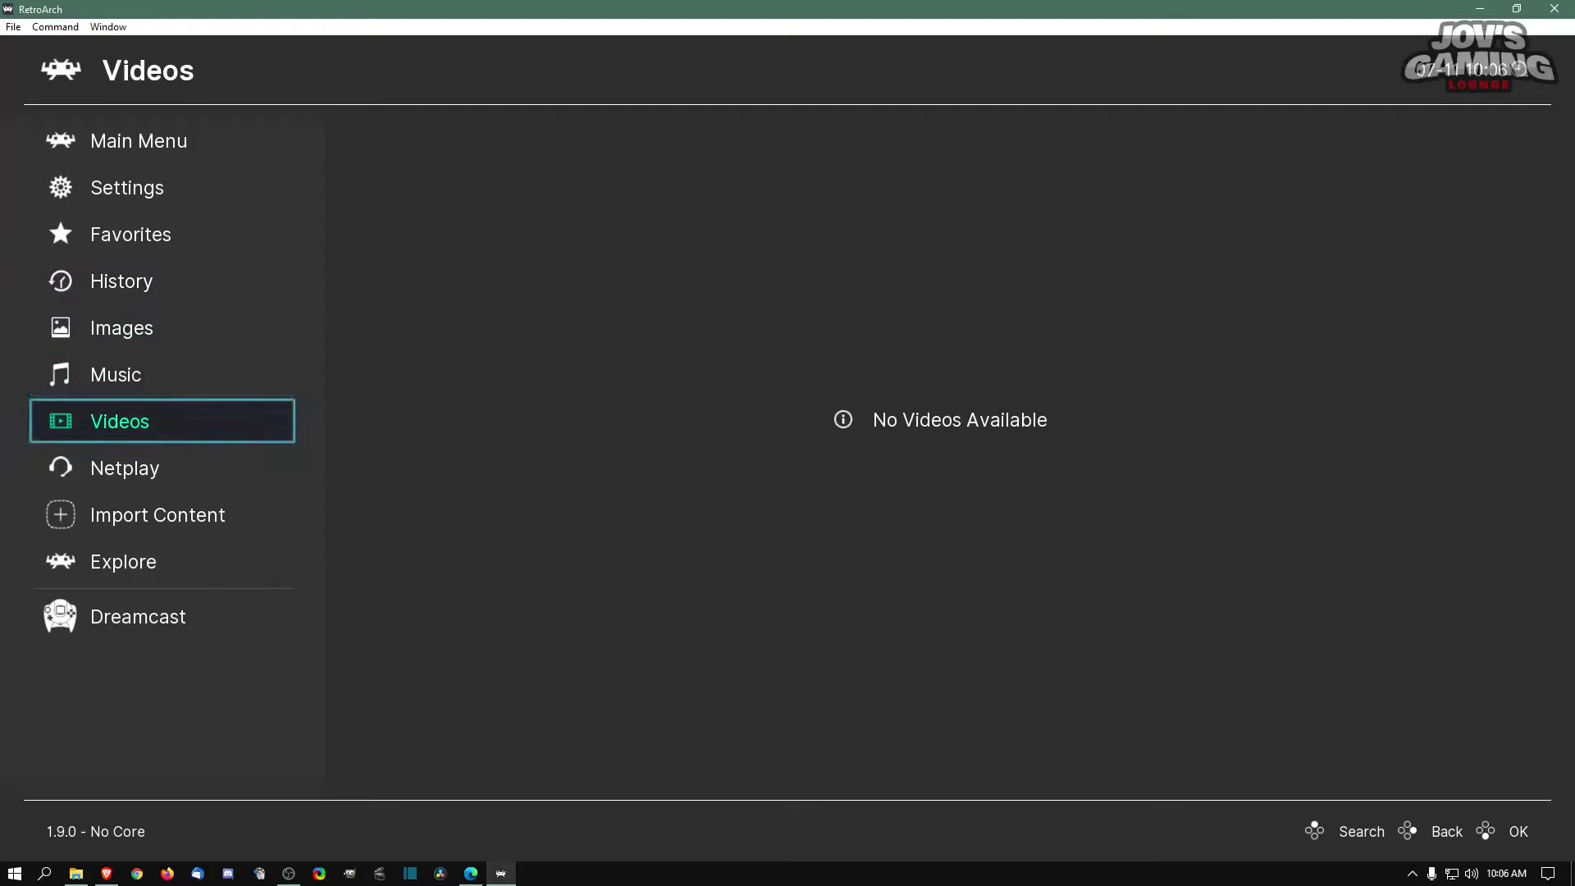
key("Right")
key("Down")
key("Down")
key("Down")
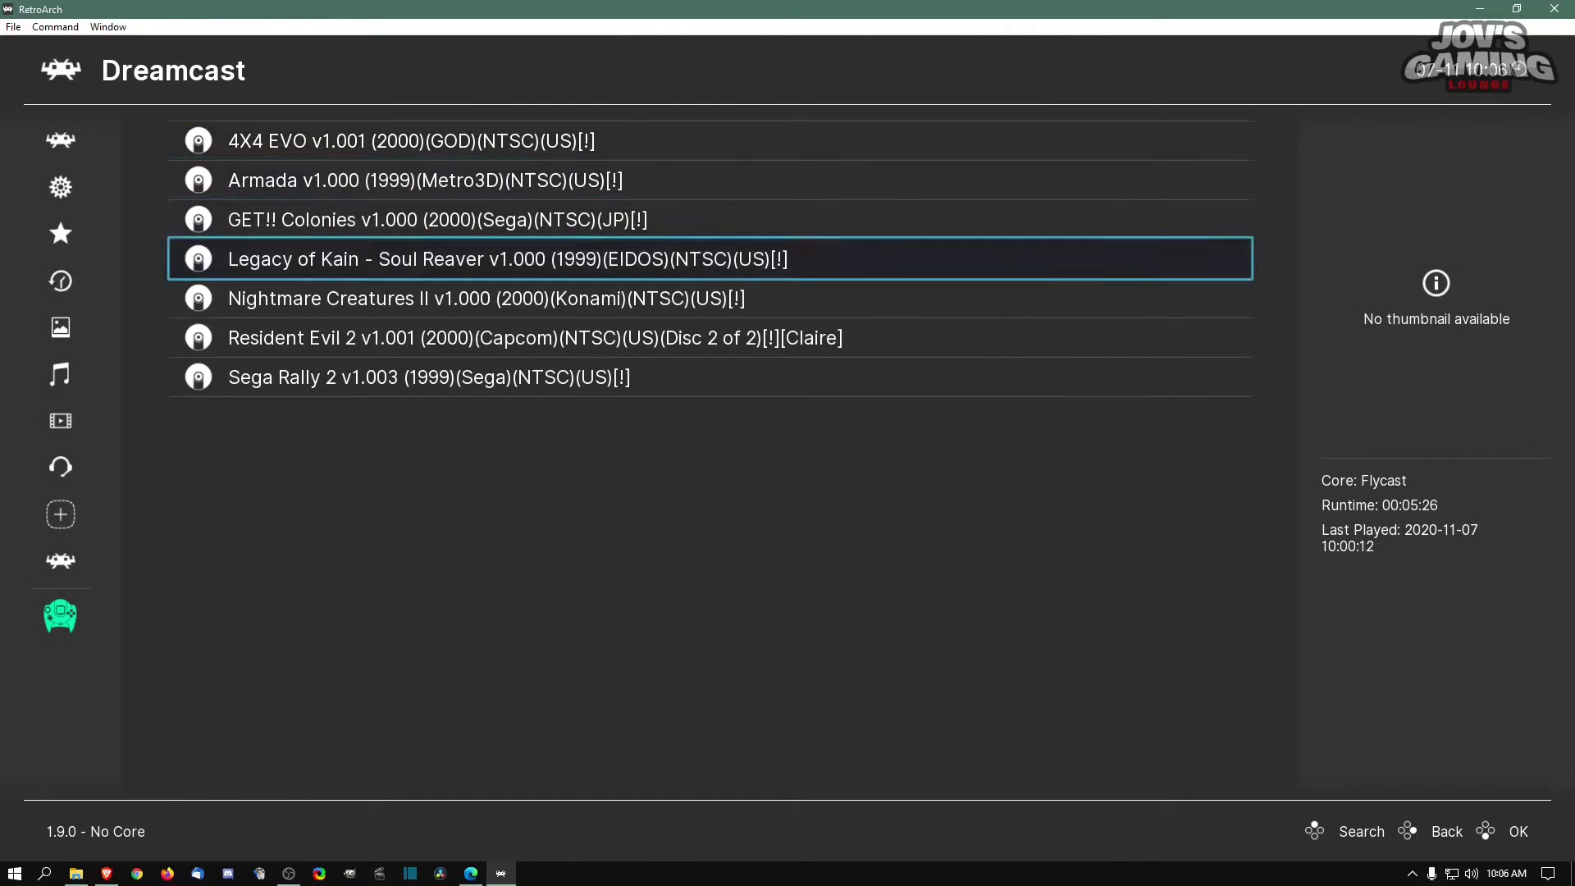
key("Return")
key("Return")
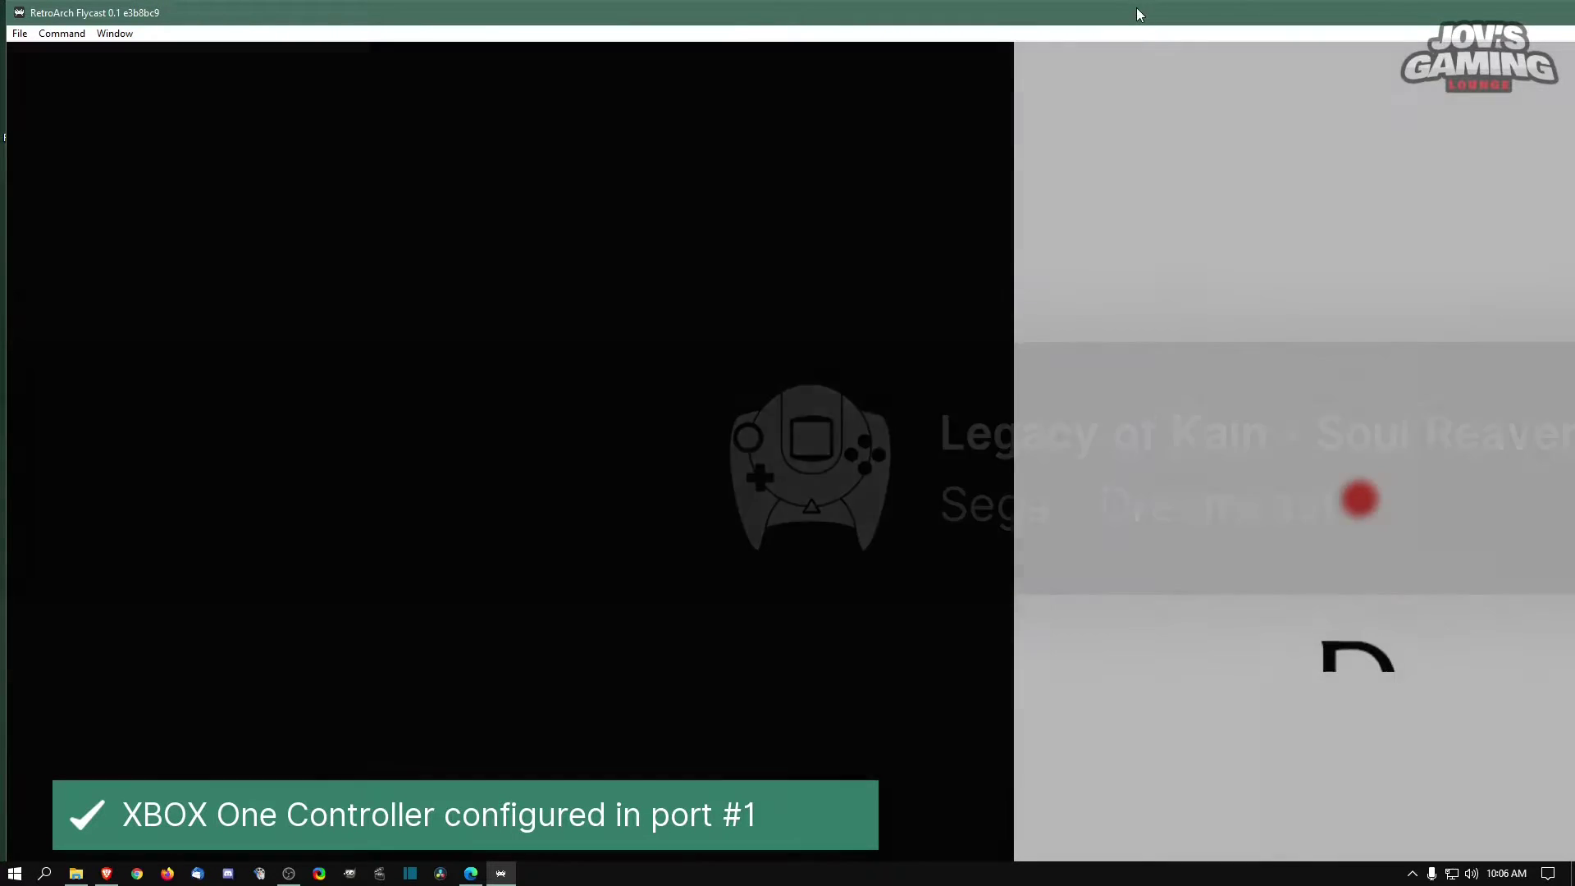
left_click_drag(1138, 12, 1103, 0)
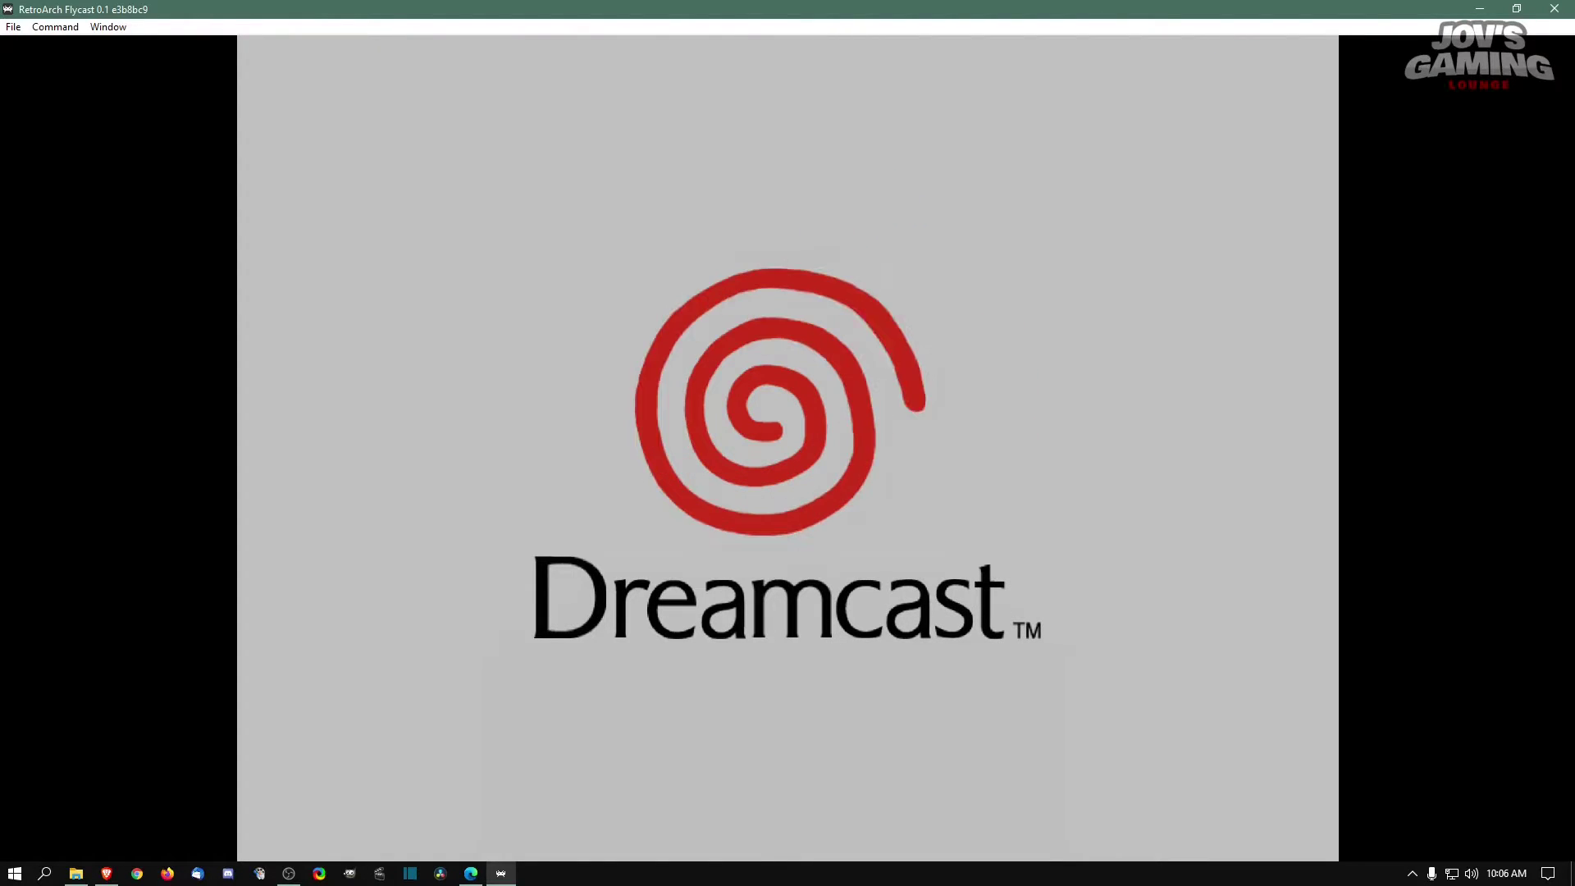
Step: Check the Load Custom Textures setting in the running game's core options
key("F1")
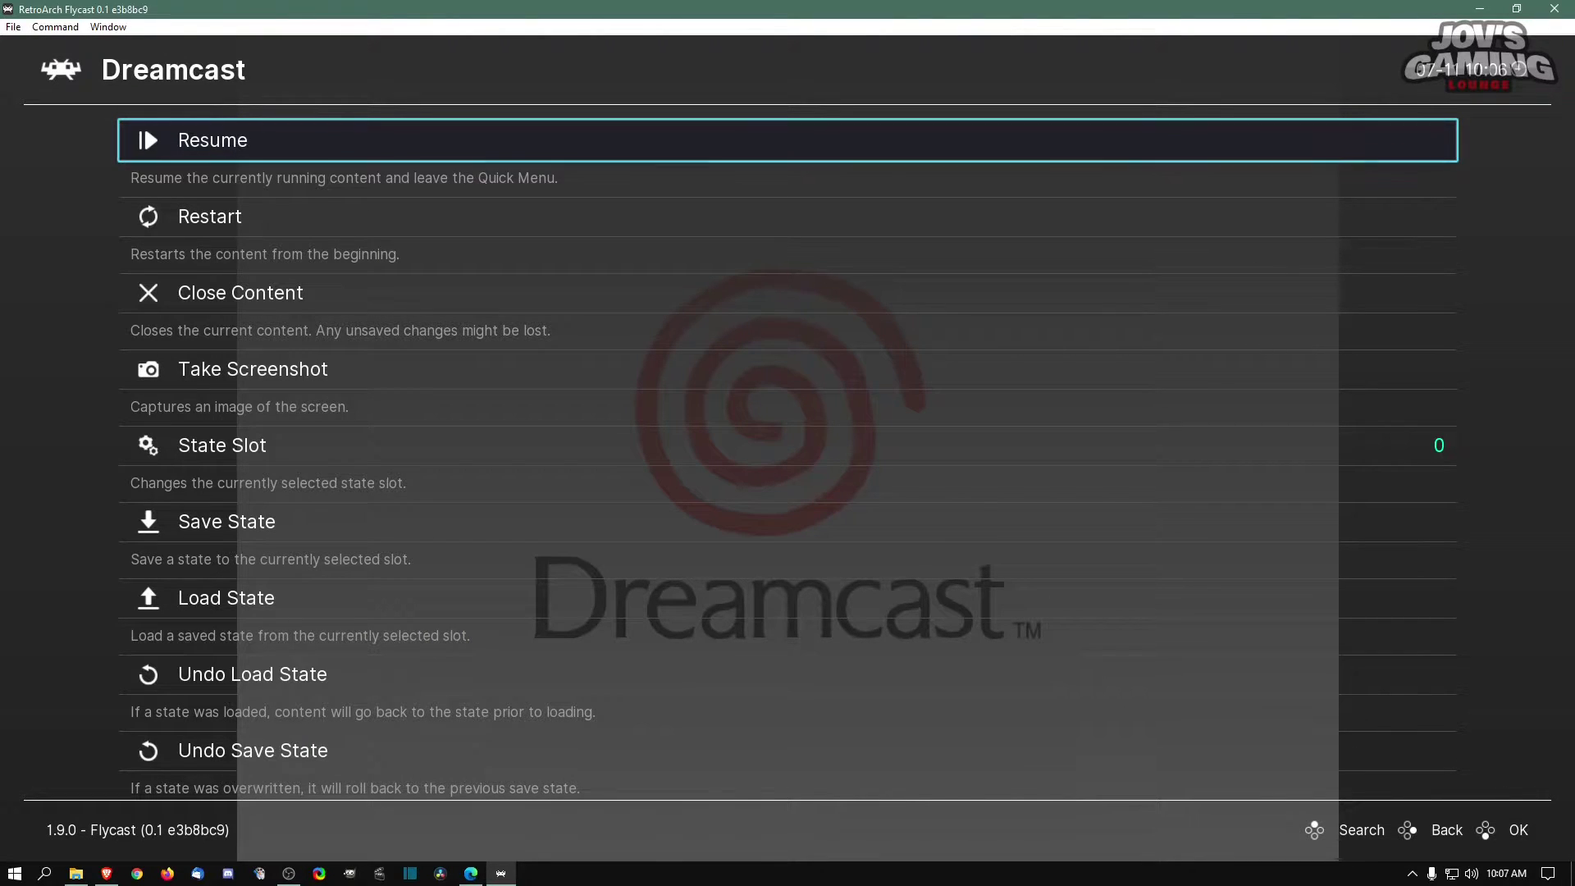
key("Down")
key("Down")
key("Down")
key("Down")
key("Down")
key("Down")
key("Down")
key("Down")
key("Down")
key("Down")
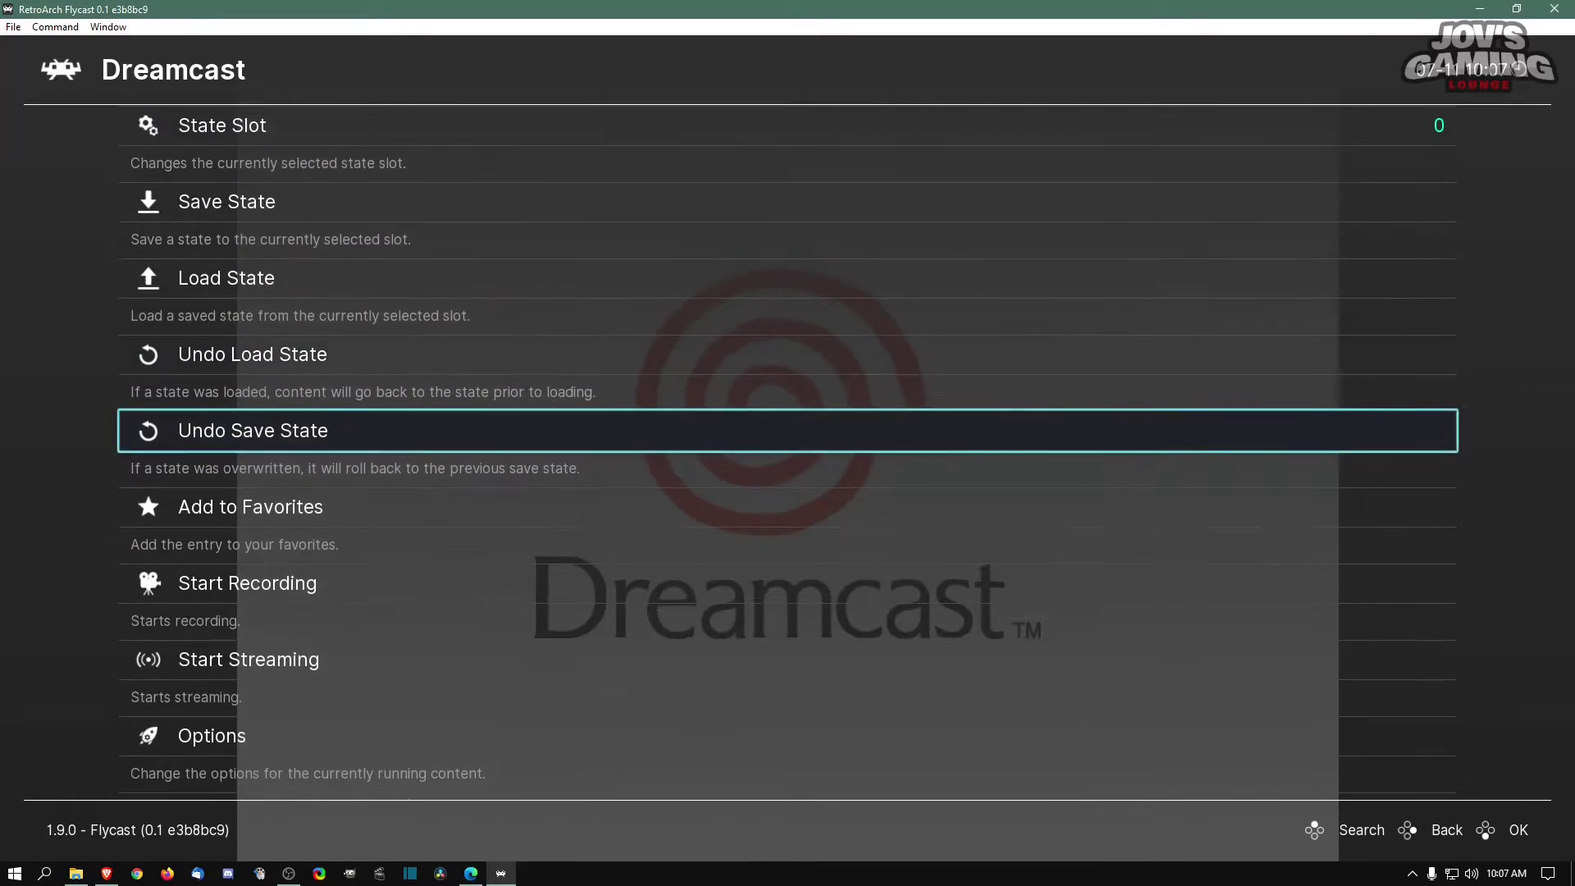
key("Down")
key("Down")
key("Return")
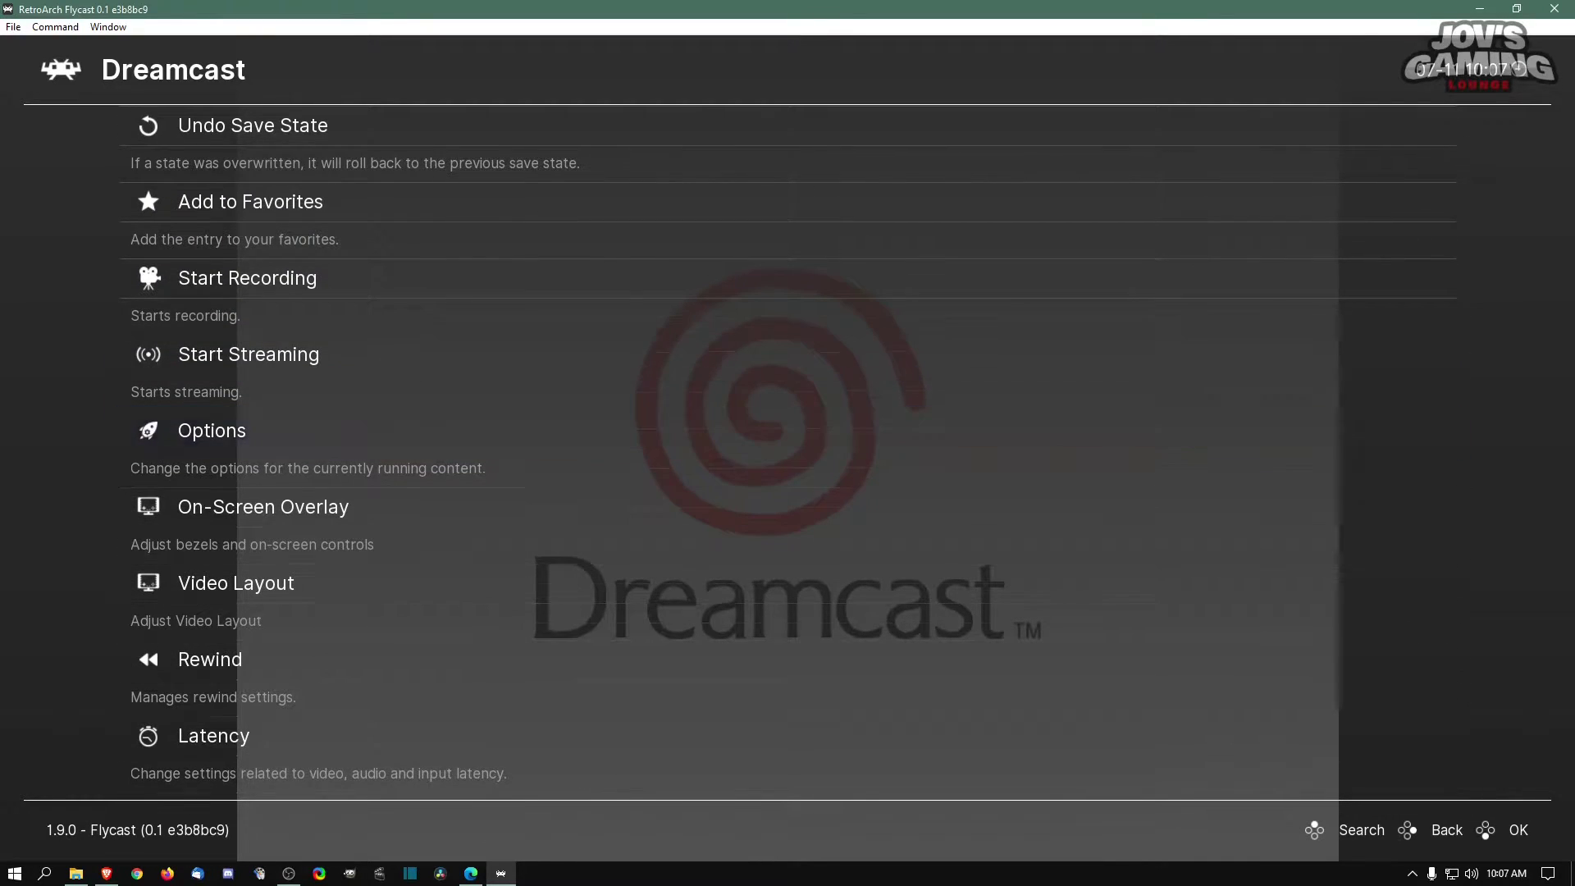
key("Up")
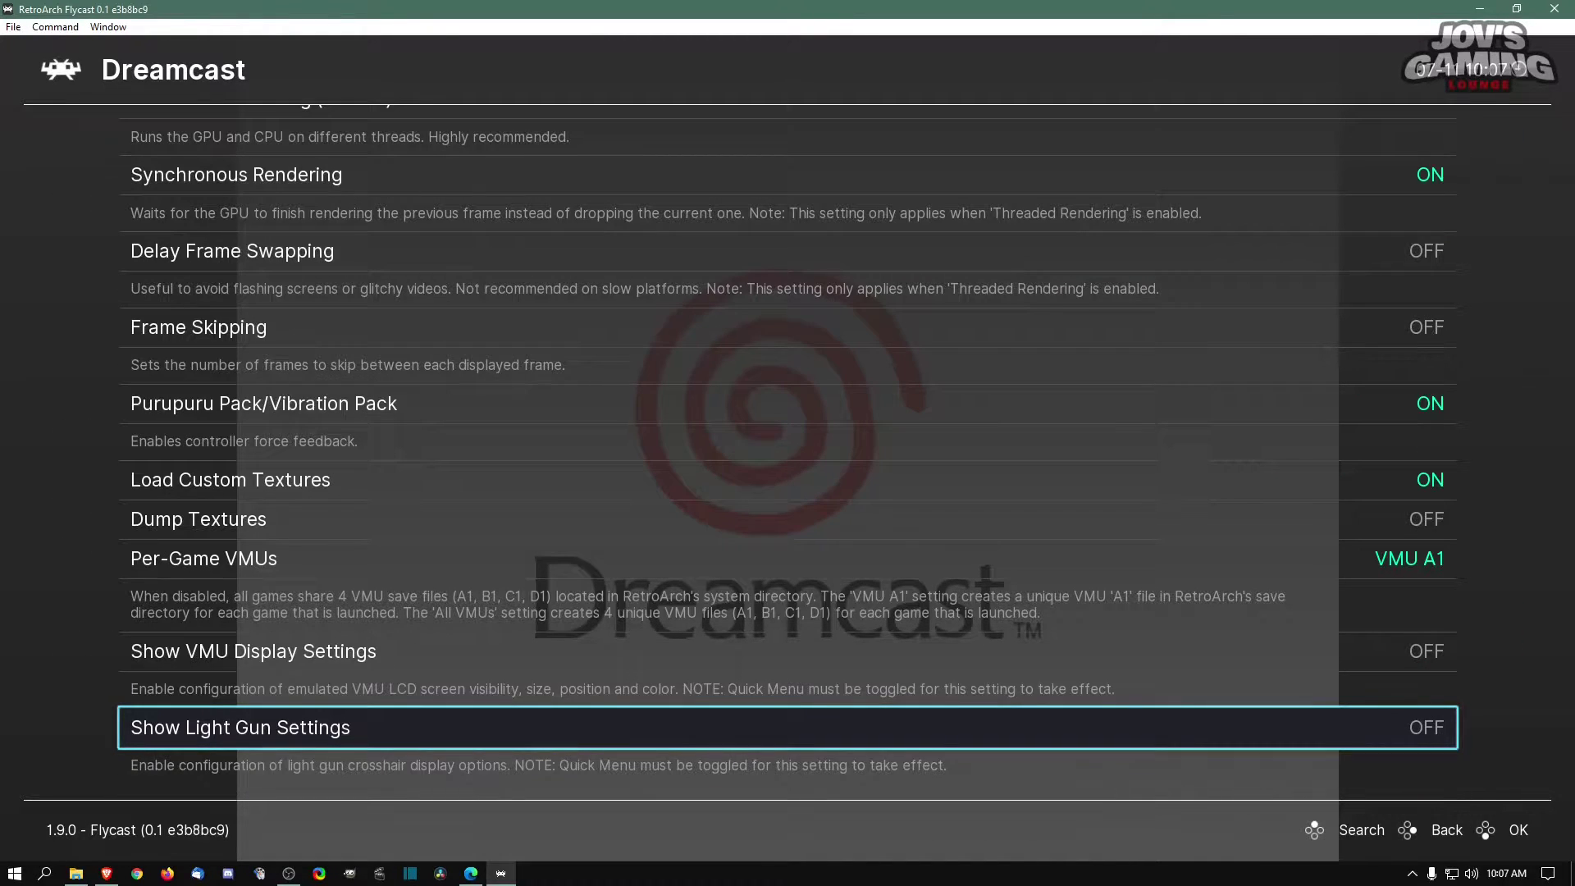
key("Up")
key("Up")
key("Up")
key("Up")
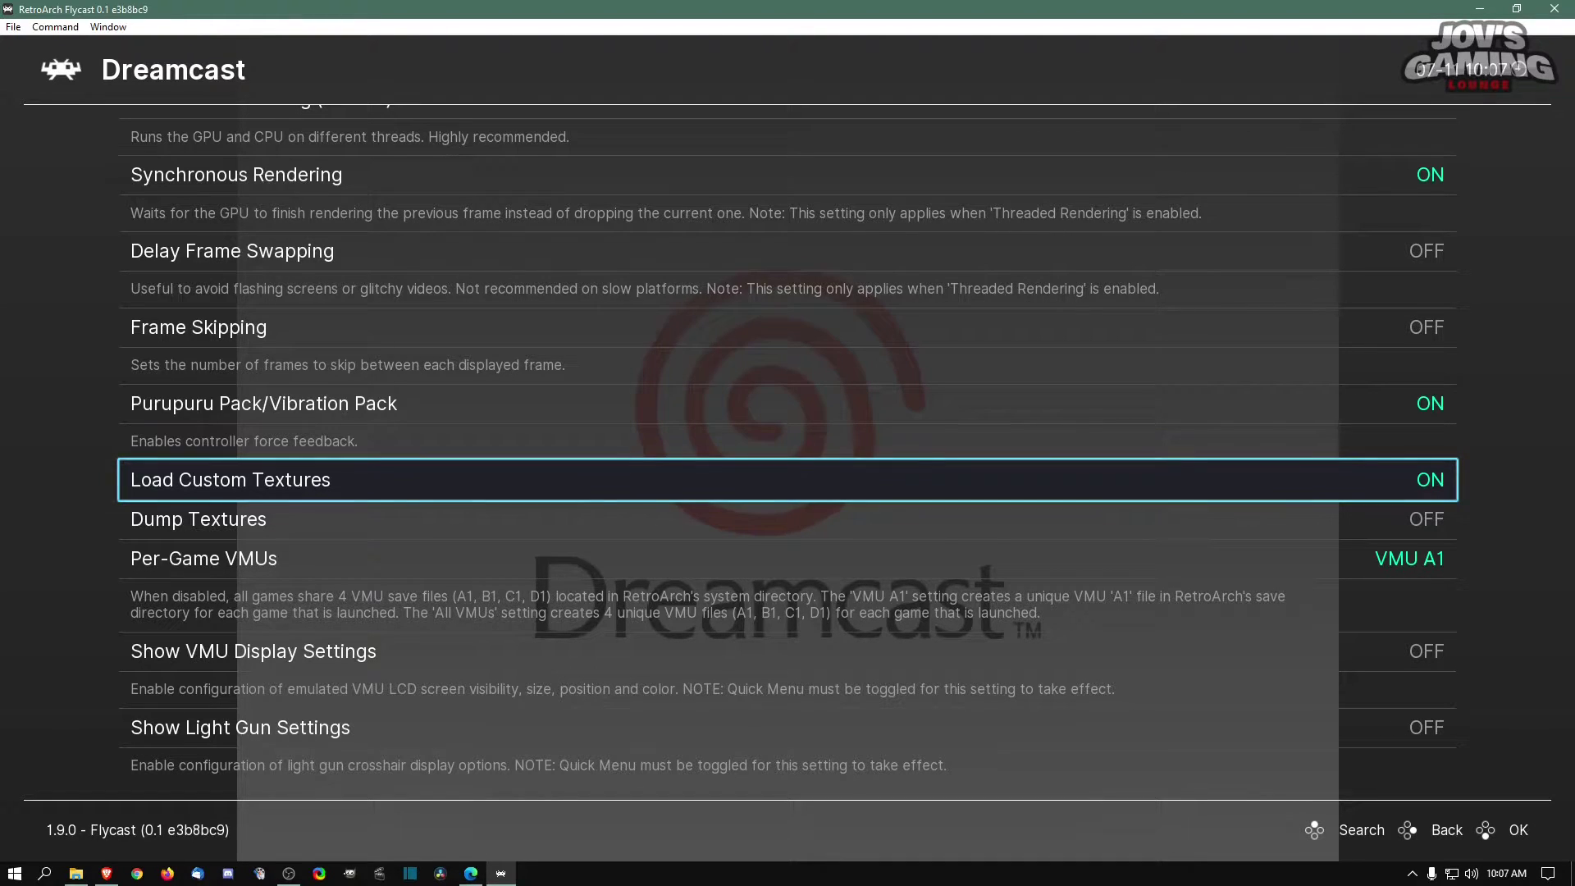
Step: Leave the core options and return to the running game
key("BackSpace")
key("Up")
key("Up")
key("Up")
key("Up")
key("Up")
key("Up")
key("Up")
key("Up")
key("Up")
key("Up")
key("Up")
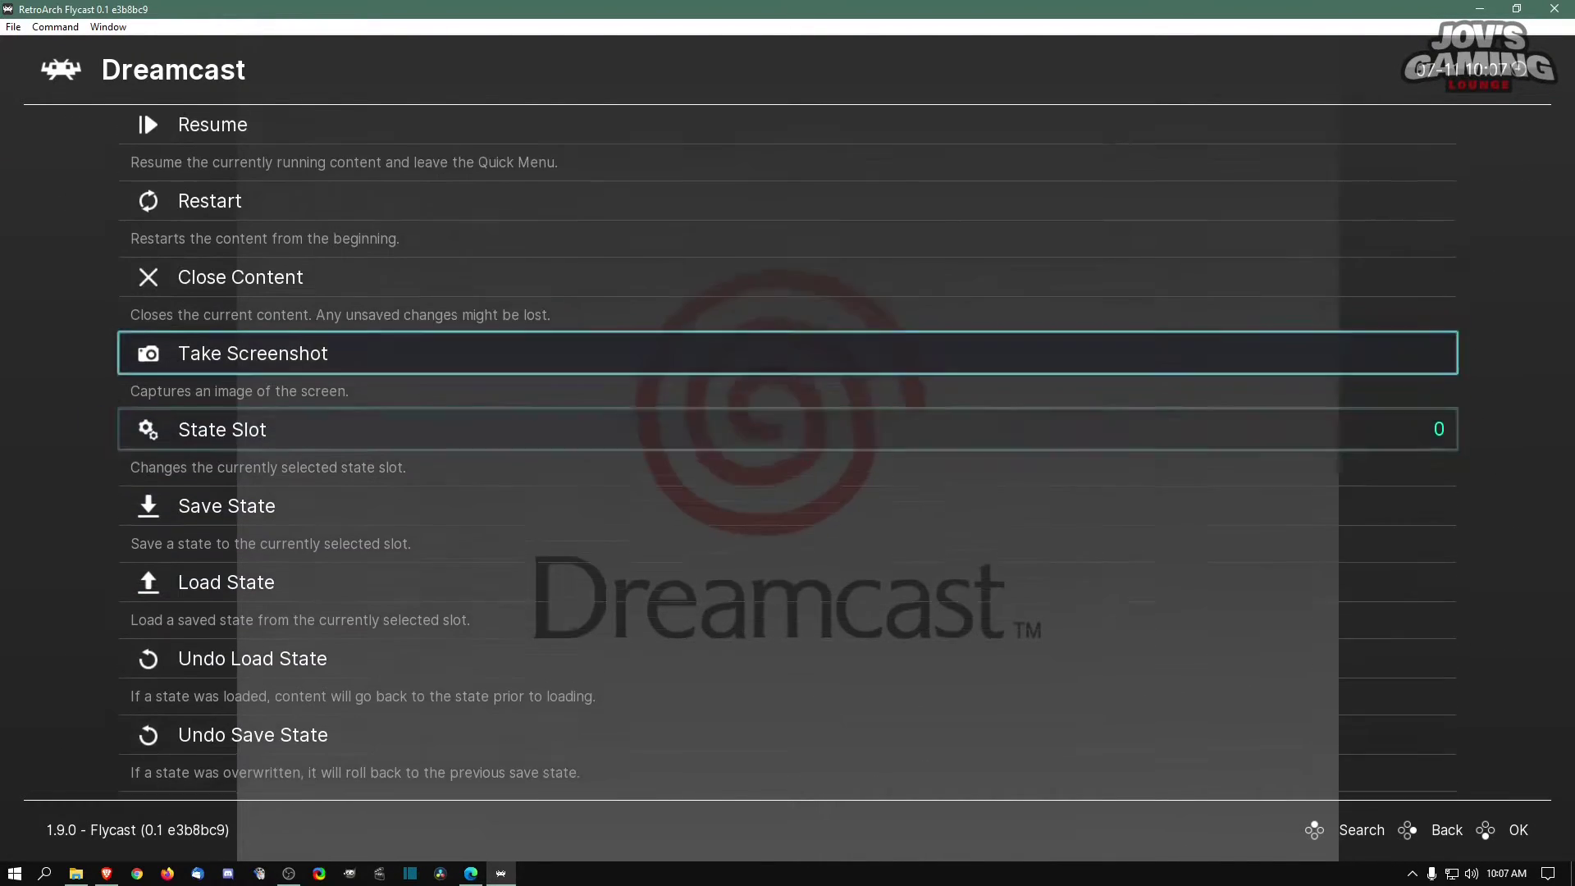
key("Up")
key("Return")
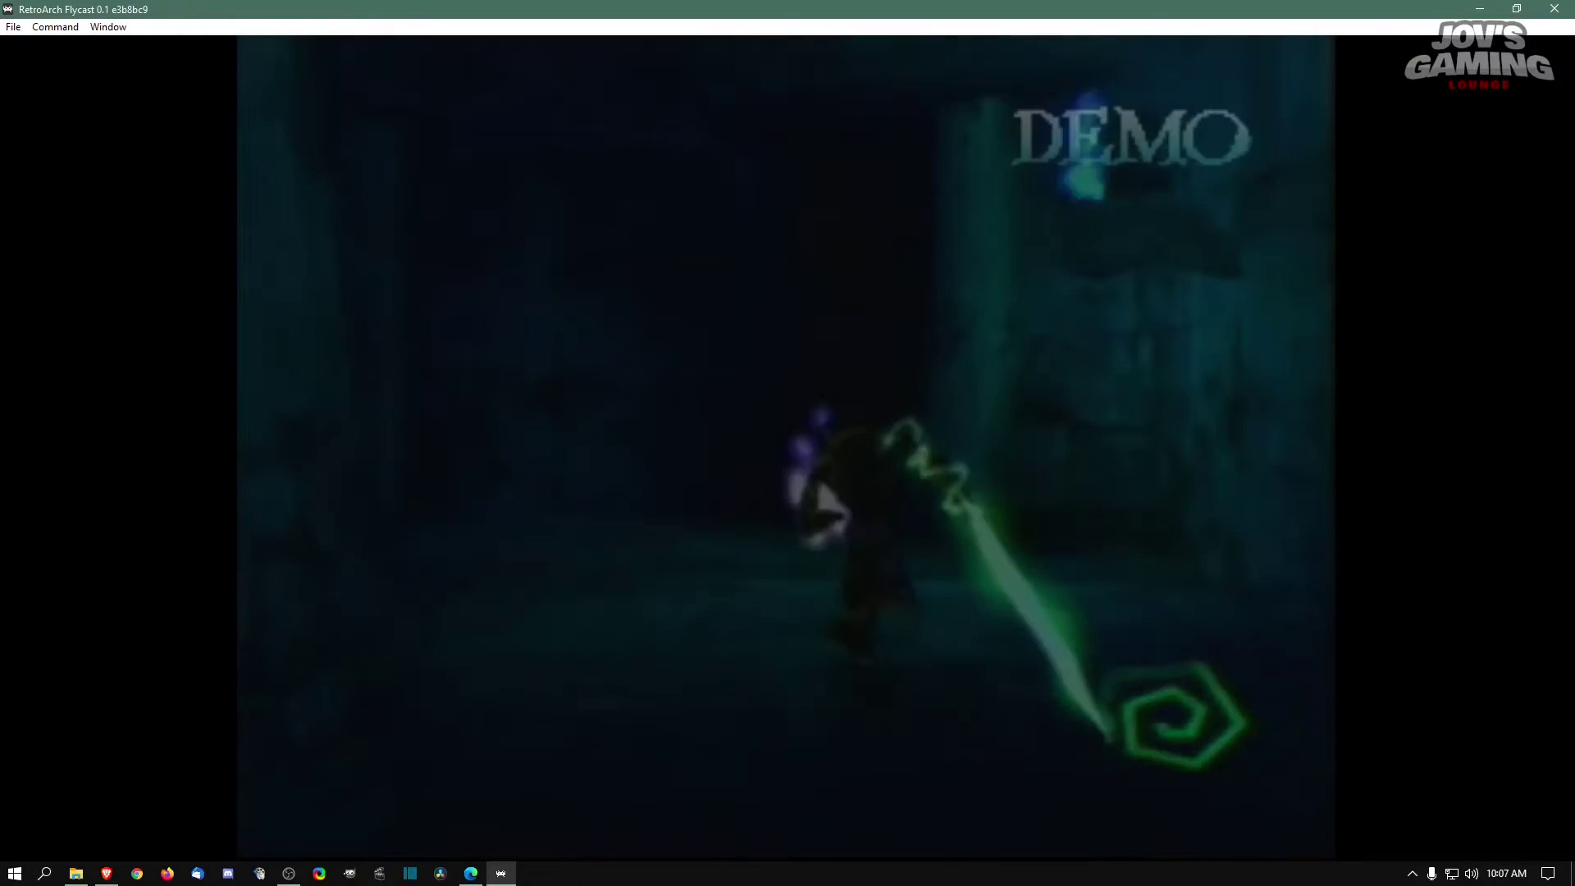
Step: Skip the demo, start a new game and turn the character to face the camera
key("Return")
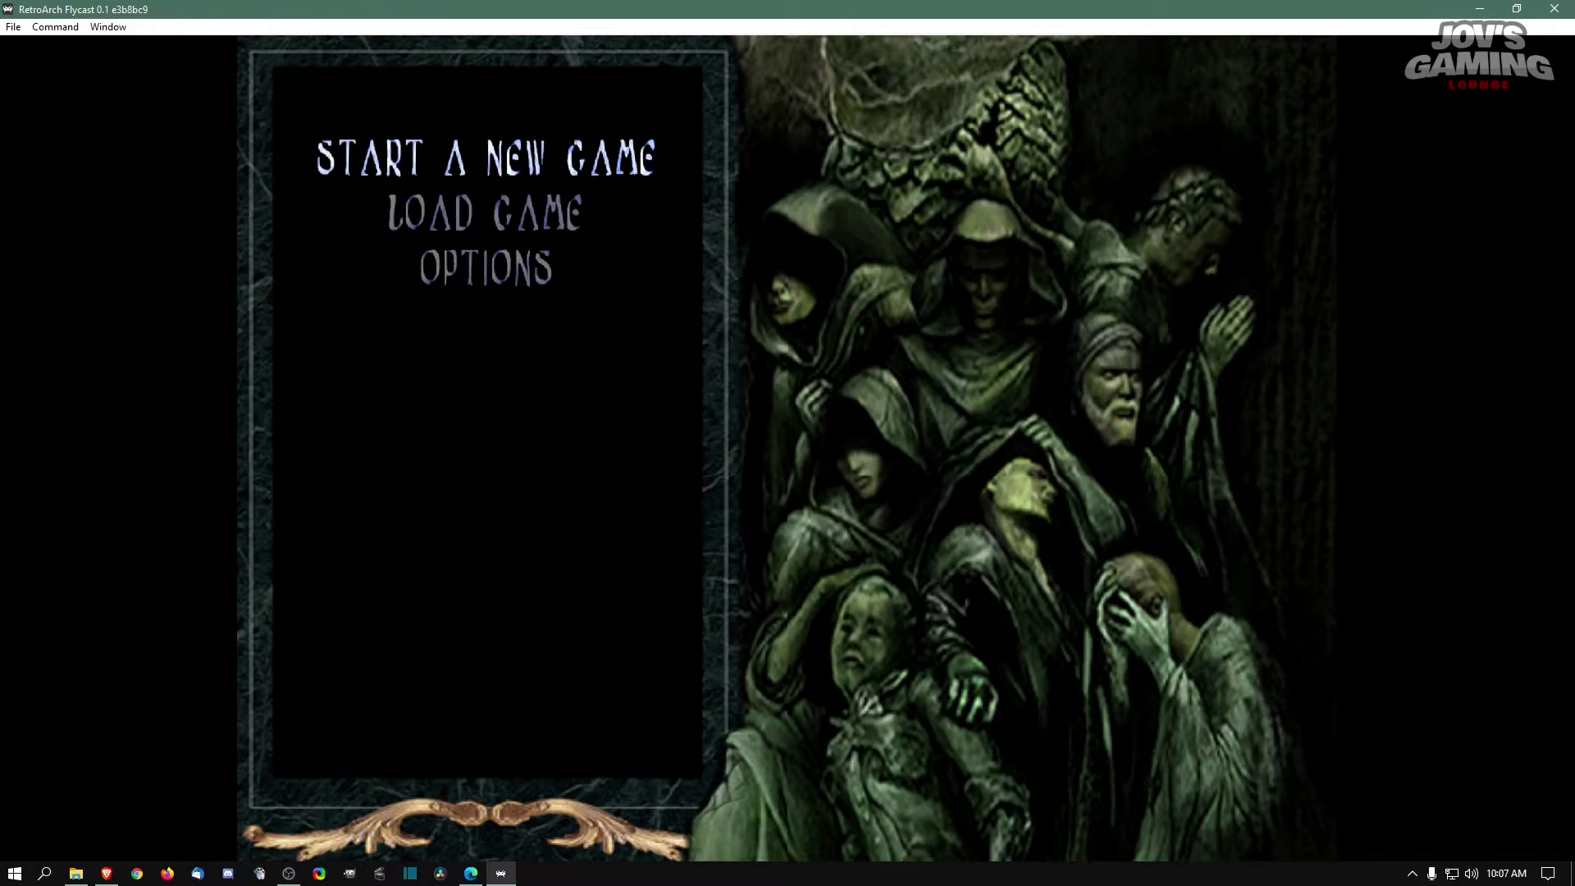
key("Return")
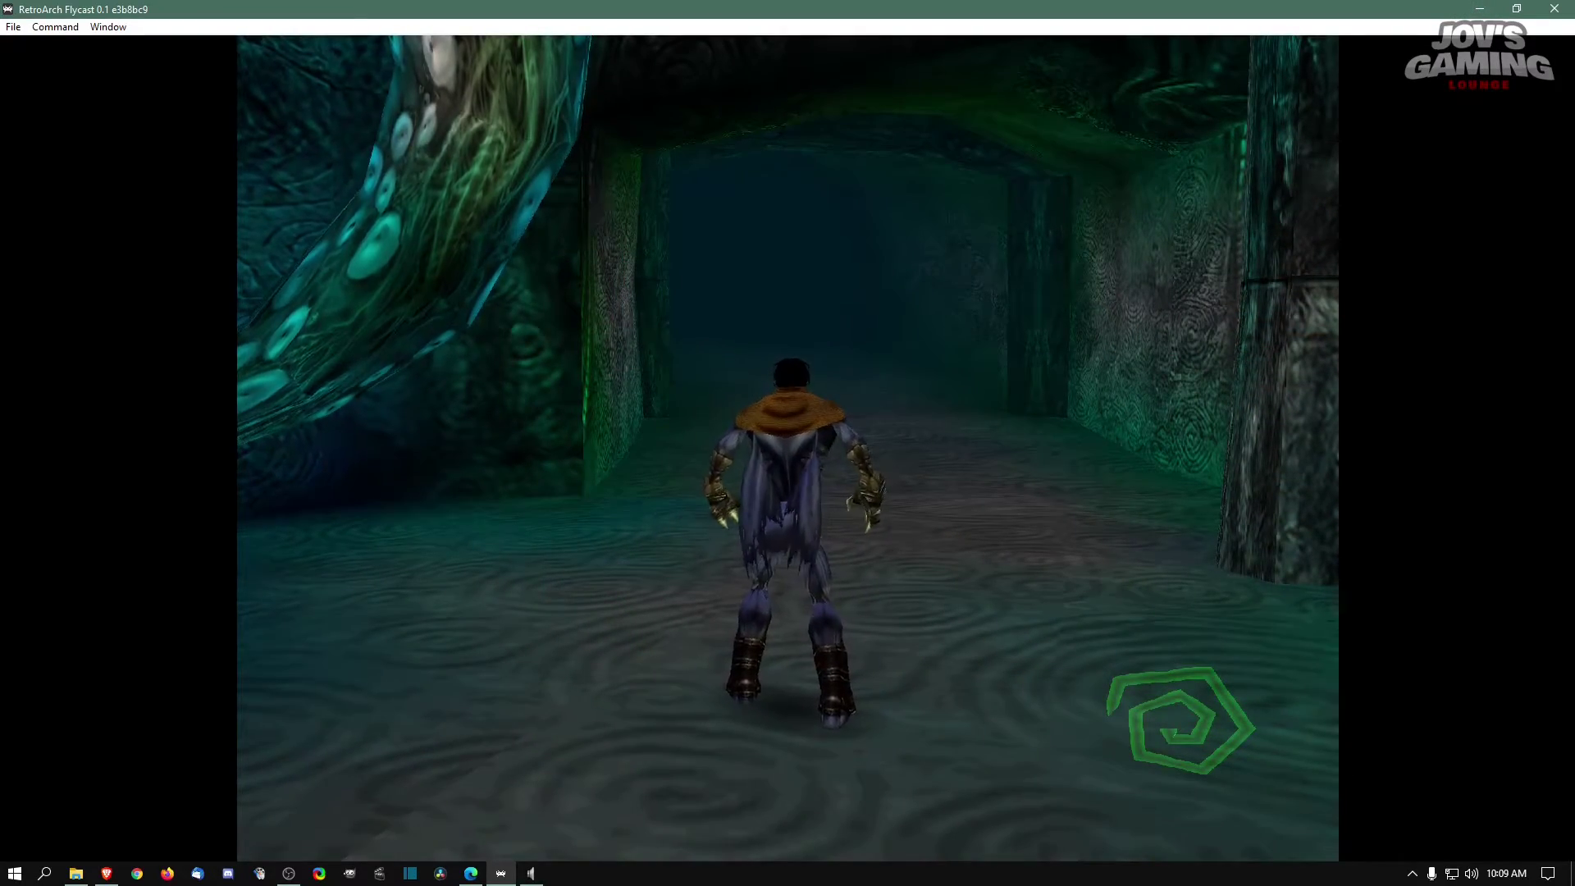
key("Down")
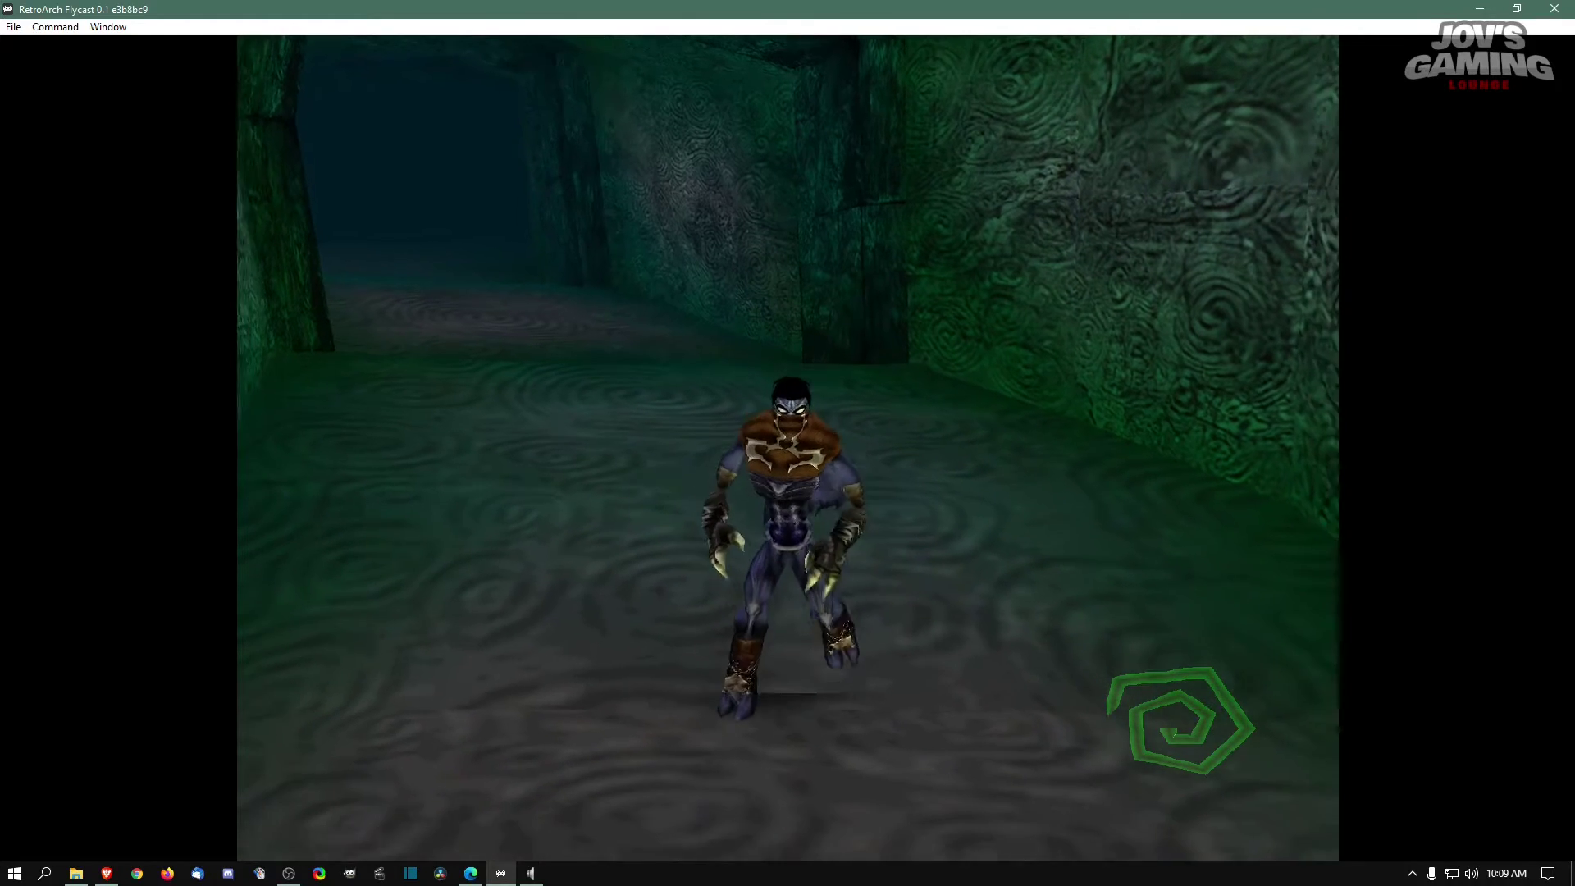
Step: Pause the game and save its current state to slot 0
key("Return")
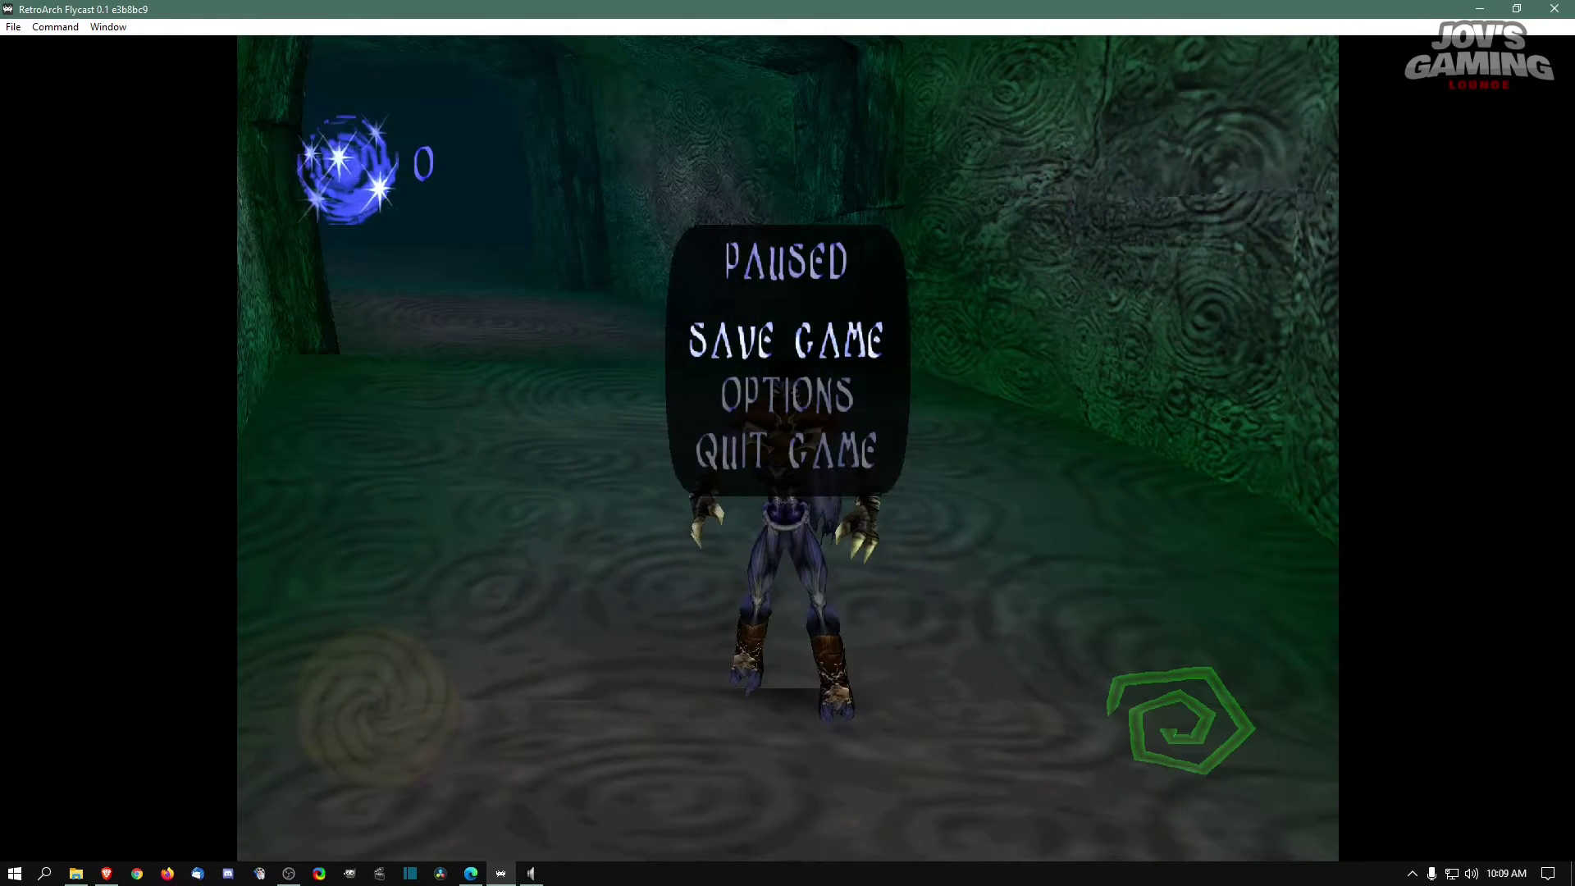
key("F1")
key("Up")
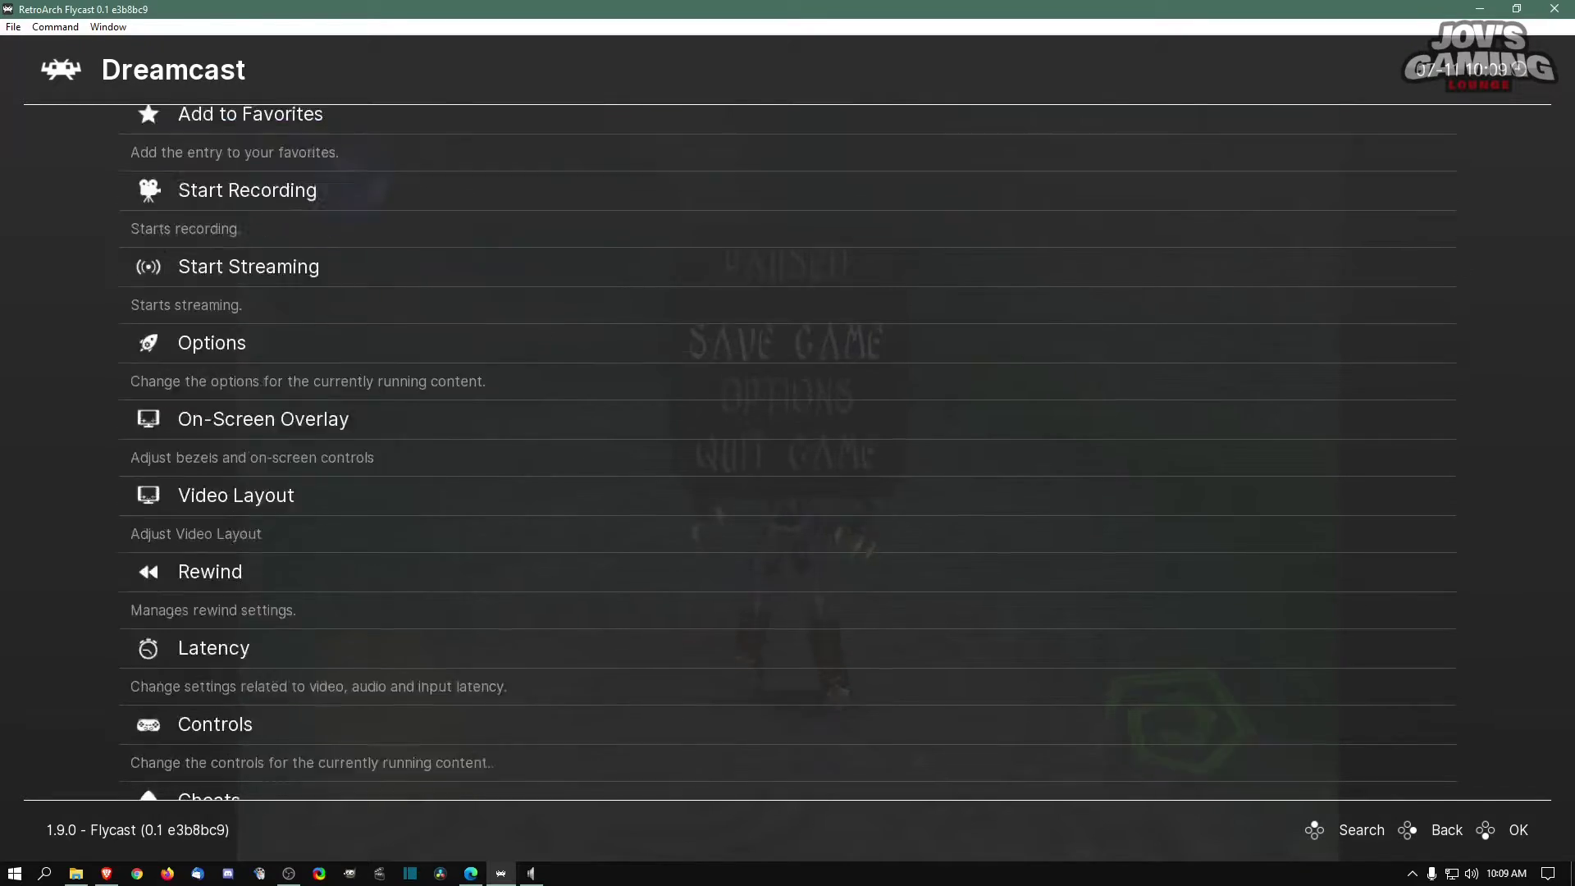
key("Up")
key("Up")
key("Up")
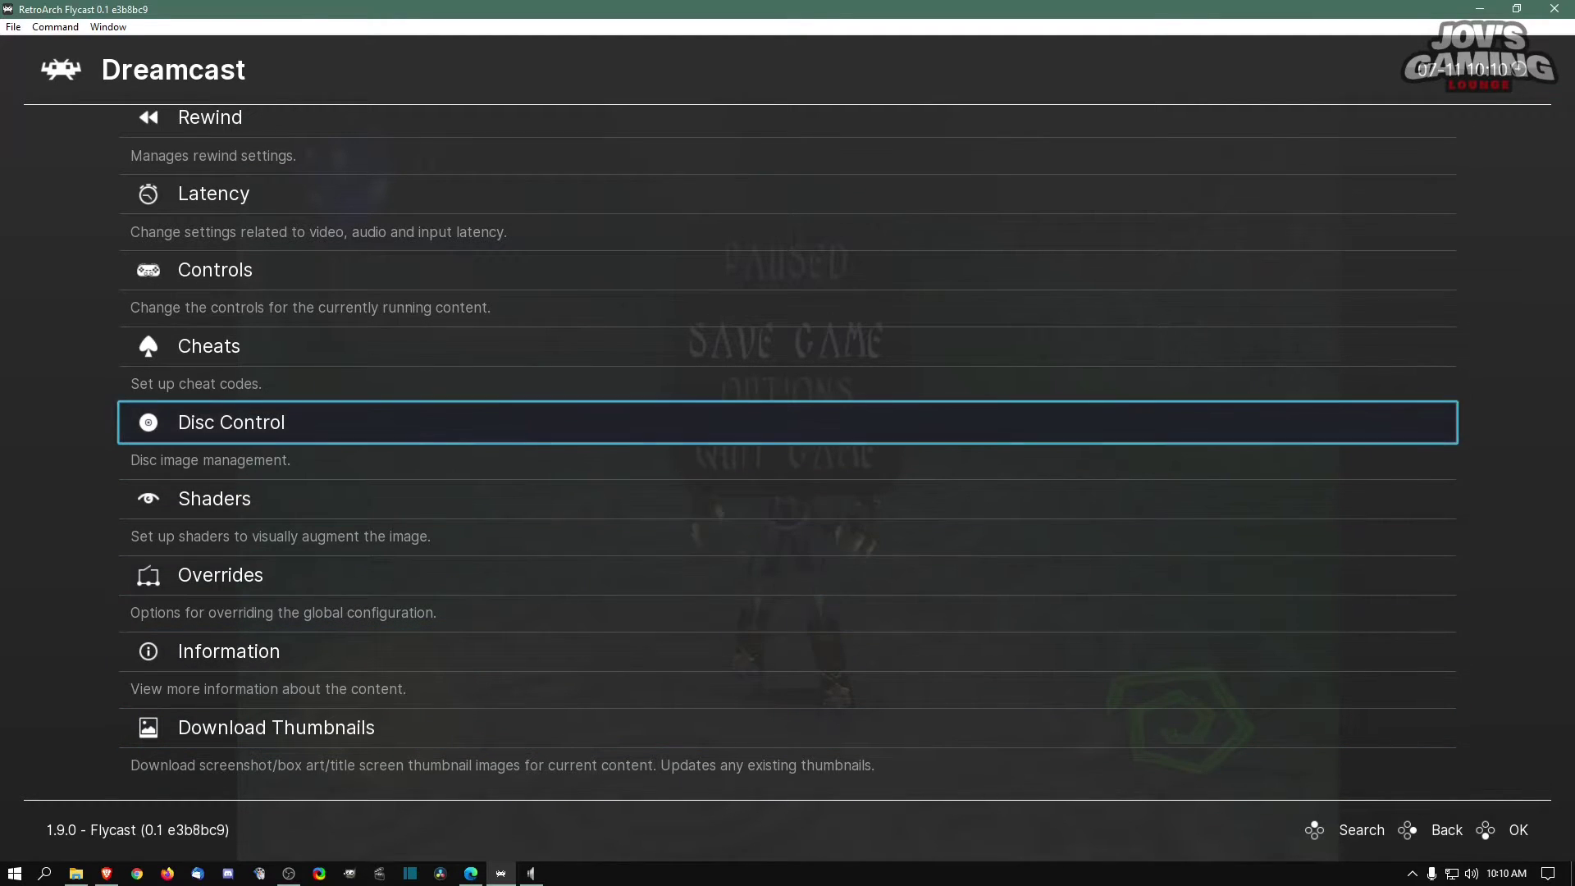
key("Up")
key("Up")
key("Up")
key("Up")
key("Up")
key("Up")
key("Up")
key("Up")
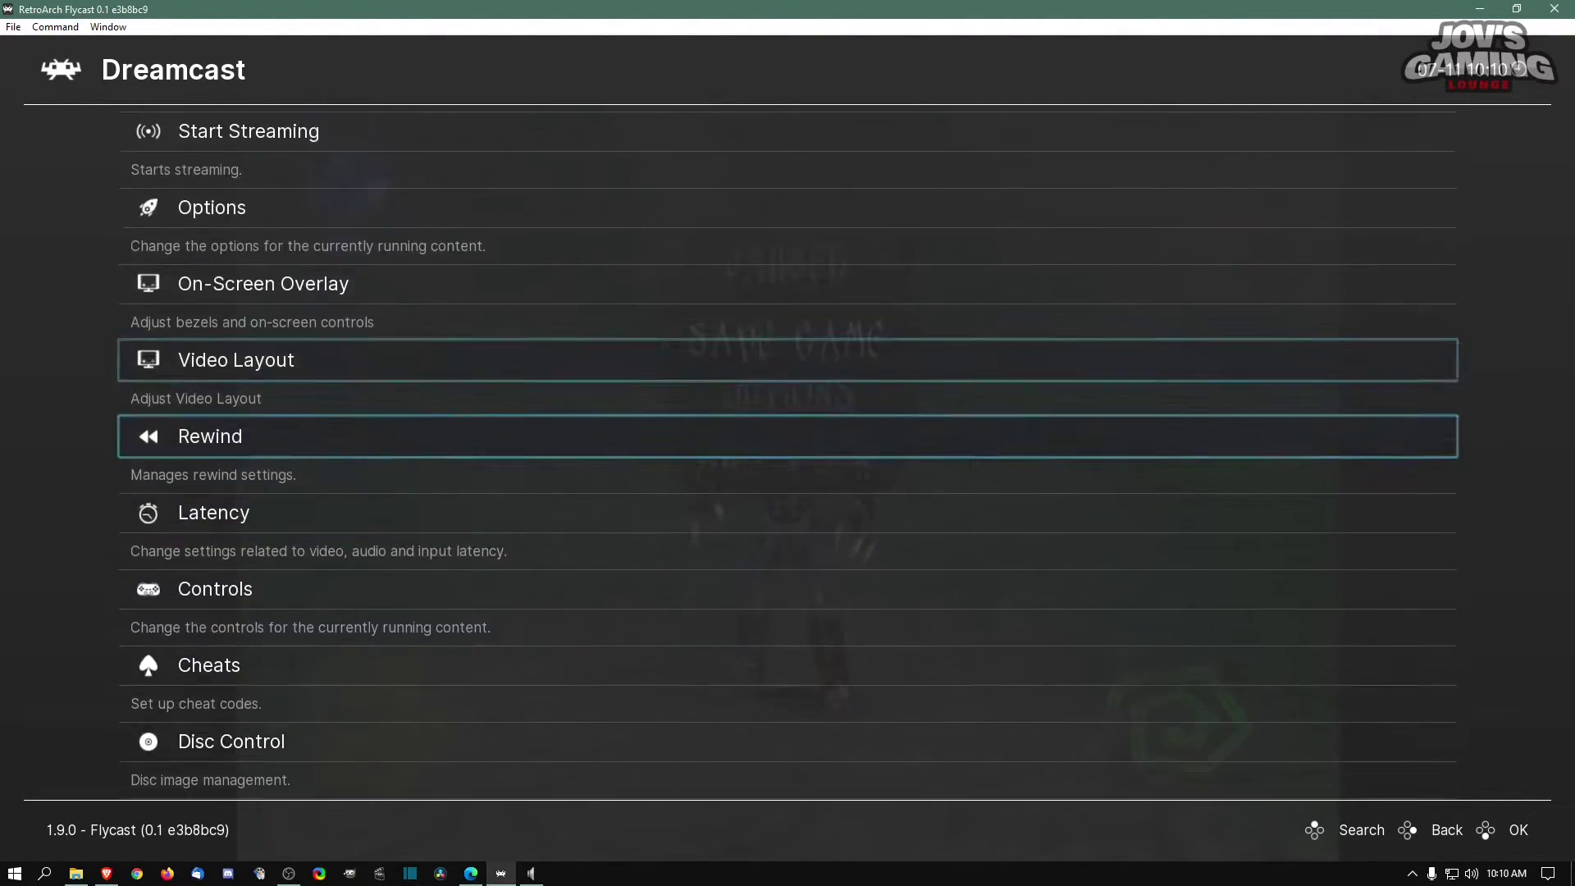
key("Up")
key("Up")
key("Up")
key("Up")
key("Up")
key("Up")
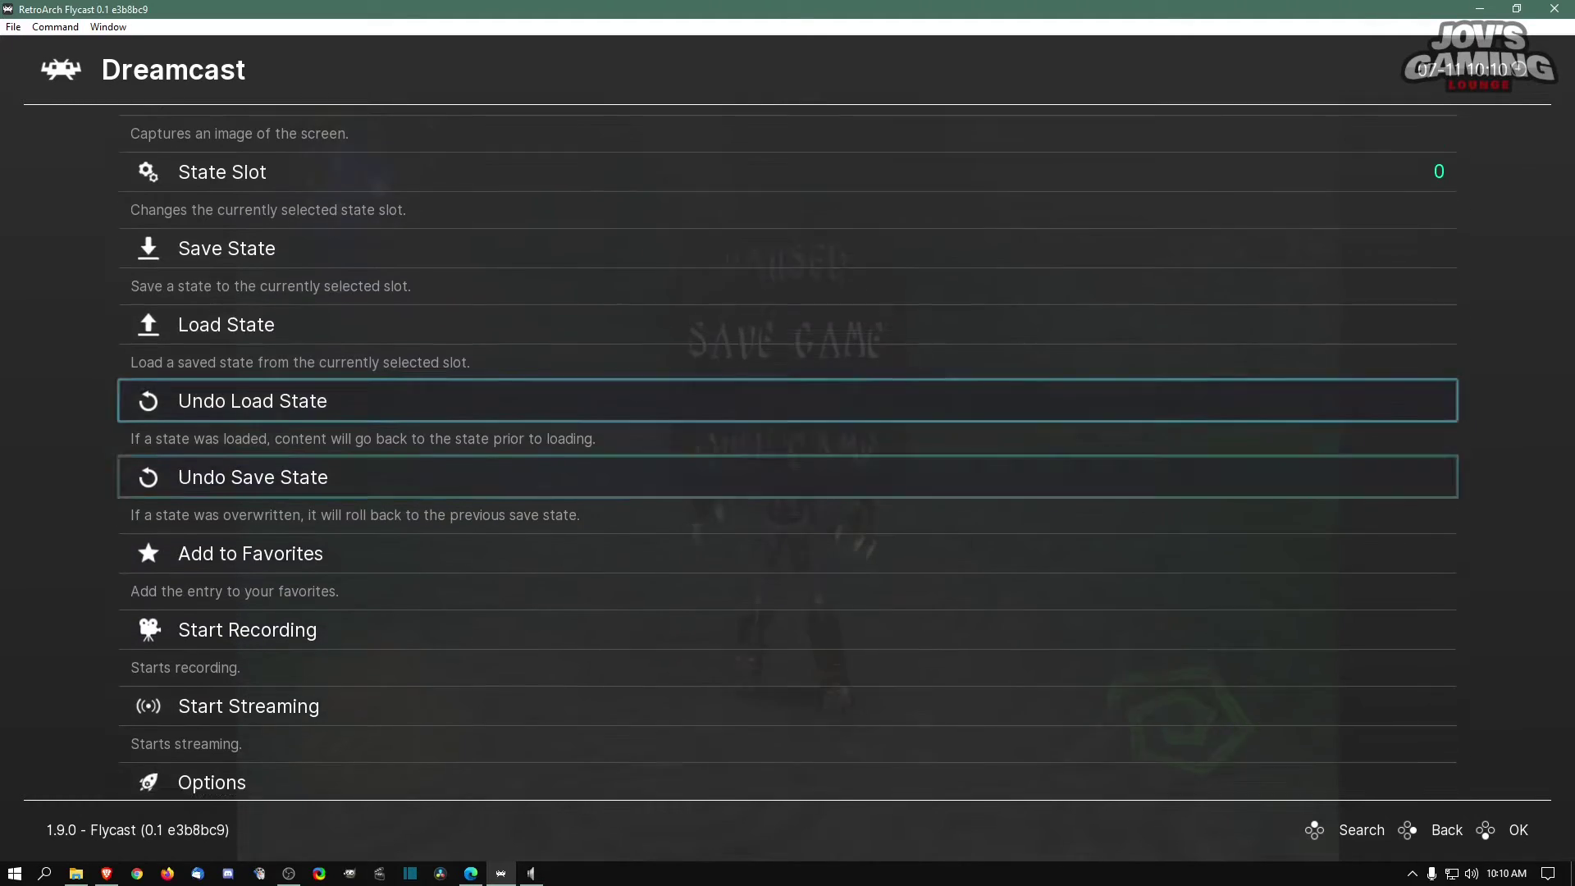
key("Return")
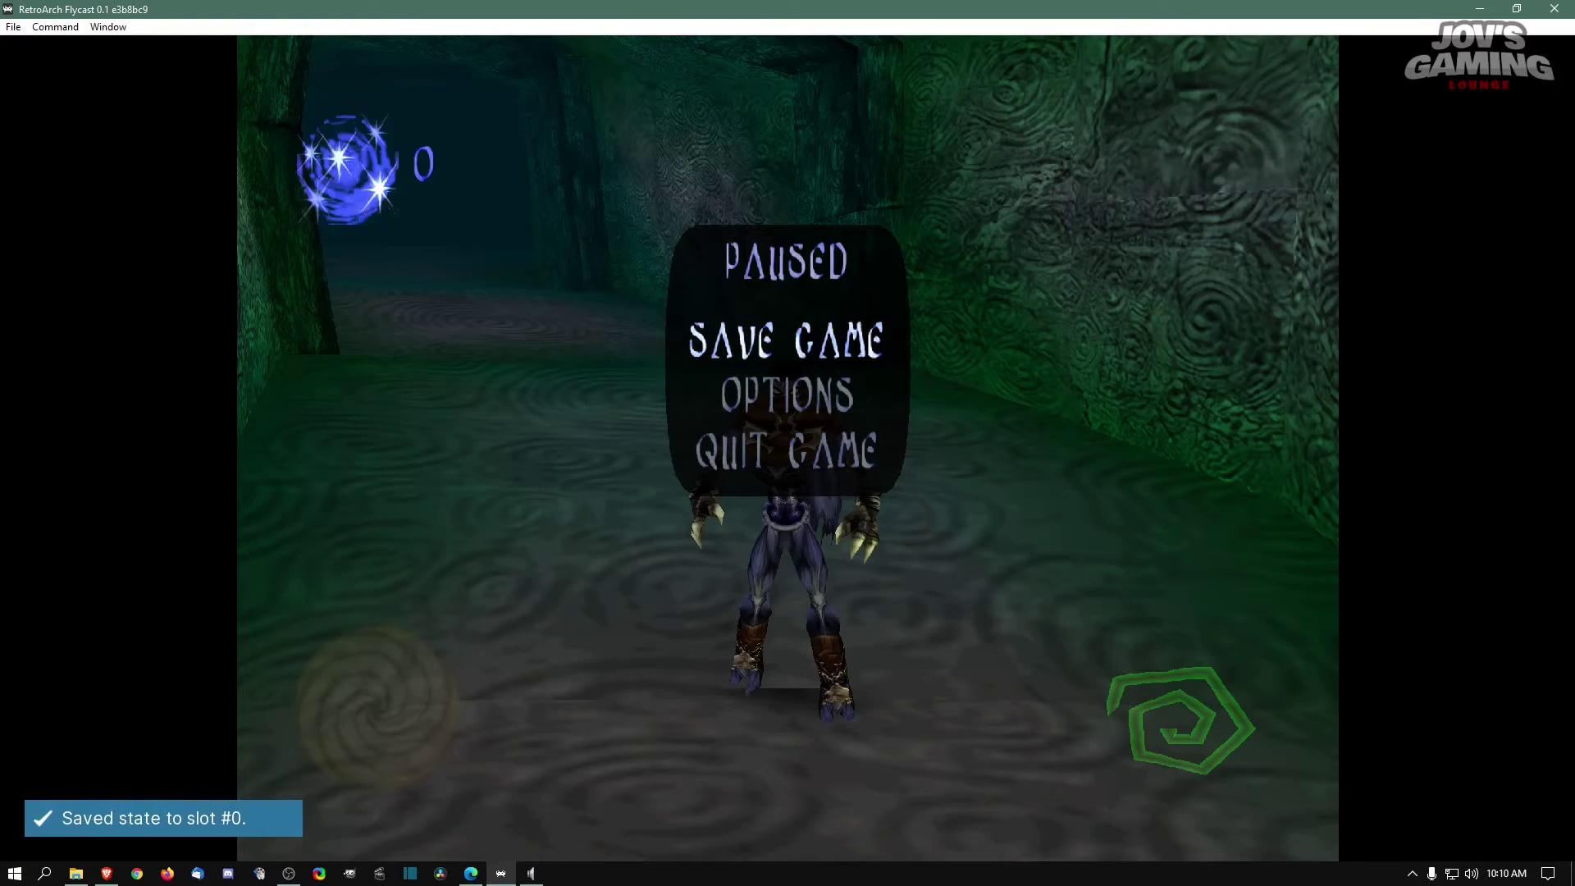
Step: Turn on Widescreen Hack (Restart) and Widescreen Cheats (Restart) in the running game's core options
key("F1")
key("Down")
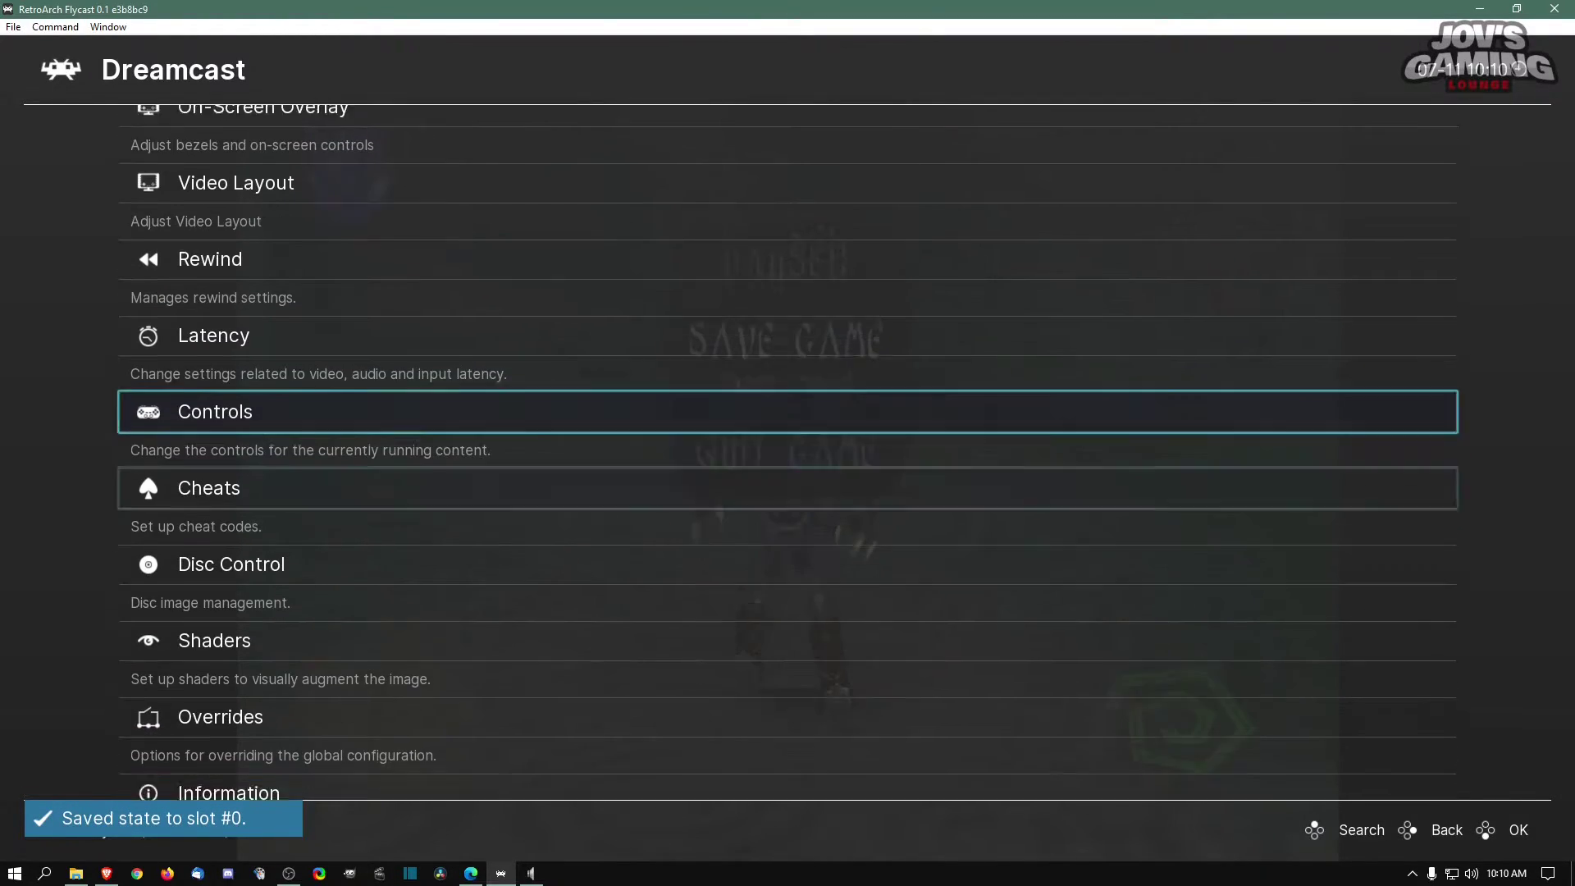
key("Down")
key("Down")
key("Down")
key("Up")
key("Up")
key("Up")
key("Up")
key("Up")
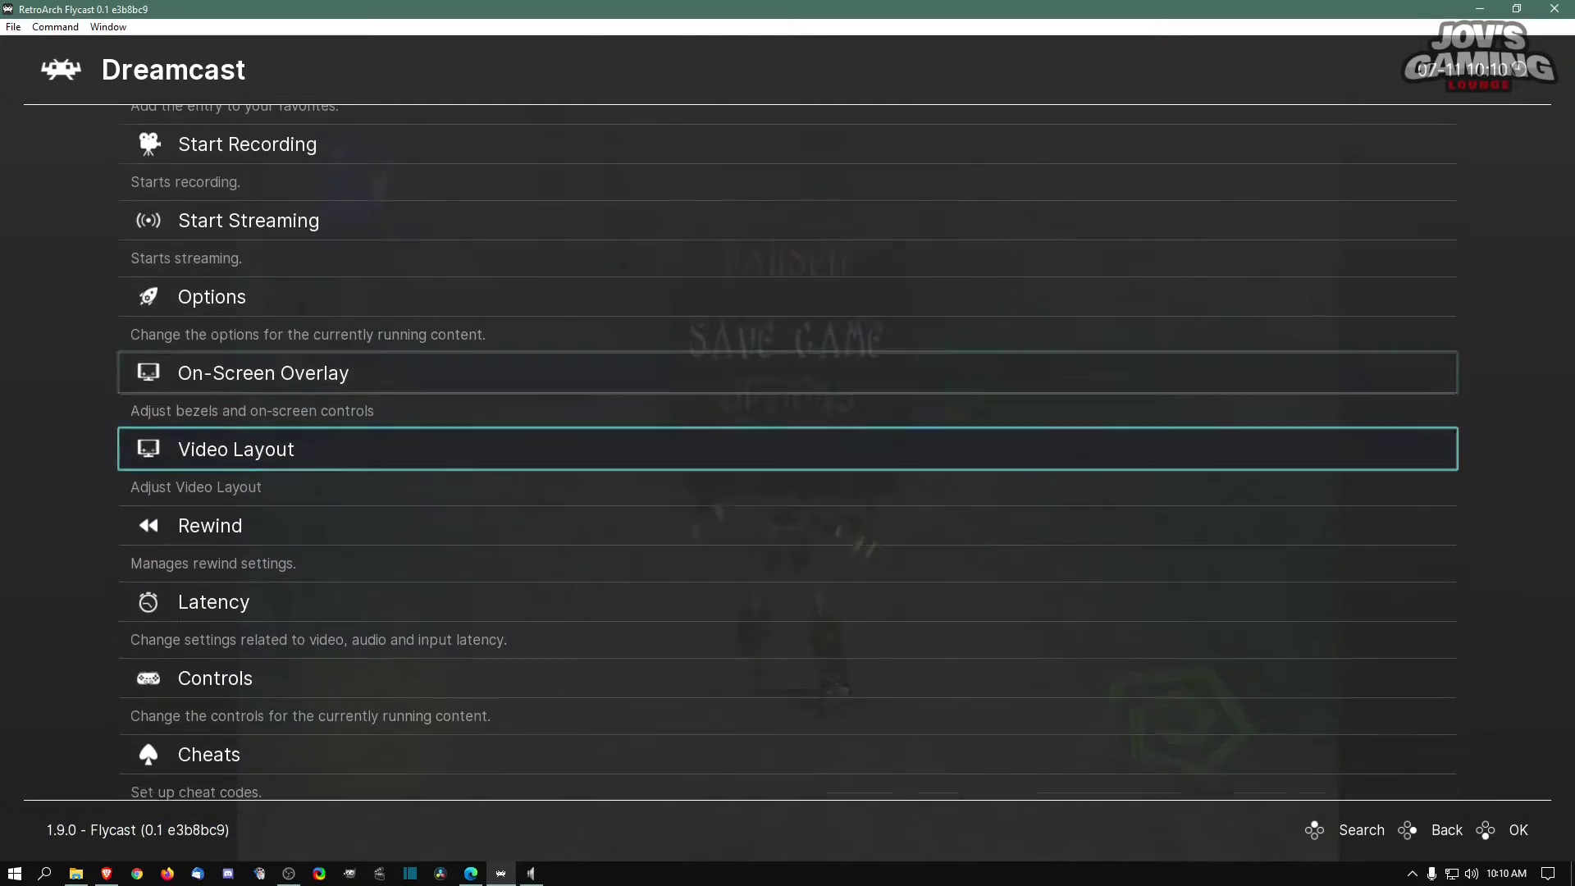
key("Return")
key("Down")
key("Down")
key("Down")
key("Down")
key("Down")
key("Down")
key("Down")
key("Down")
key("Down")
key("Down")
key("Down")
key("Down")
key("Down")
key("Down")
key("Down")
key("Down")
key("Down")
key("Down")
key("Down")
key("Down")
key("Down")
key("Down")
key("Down")
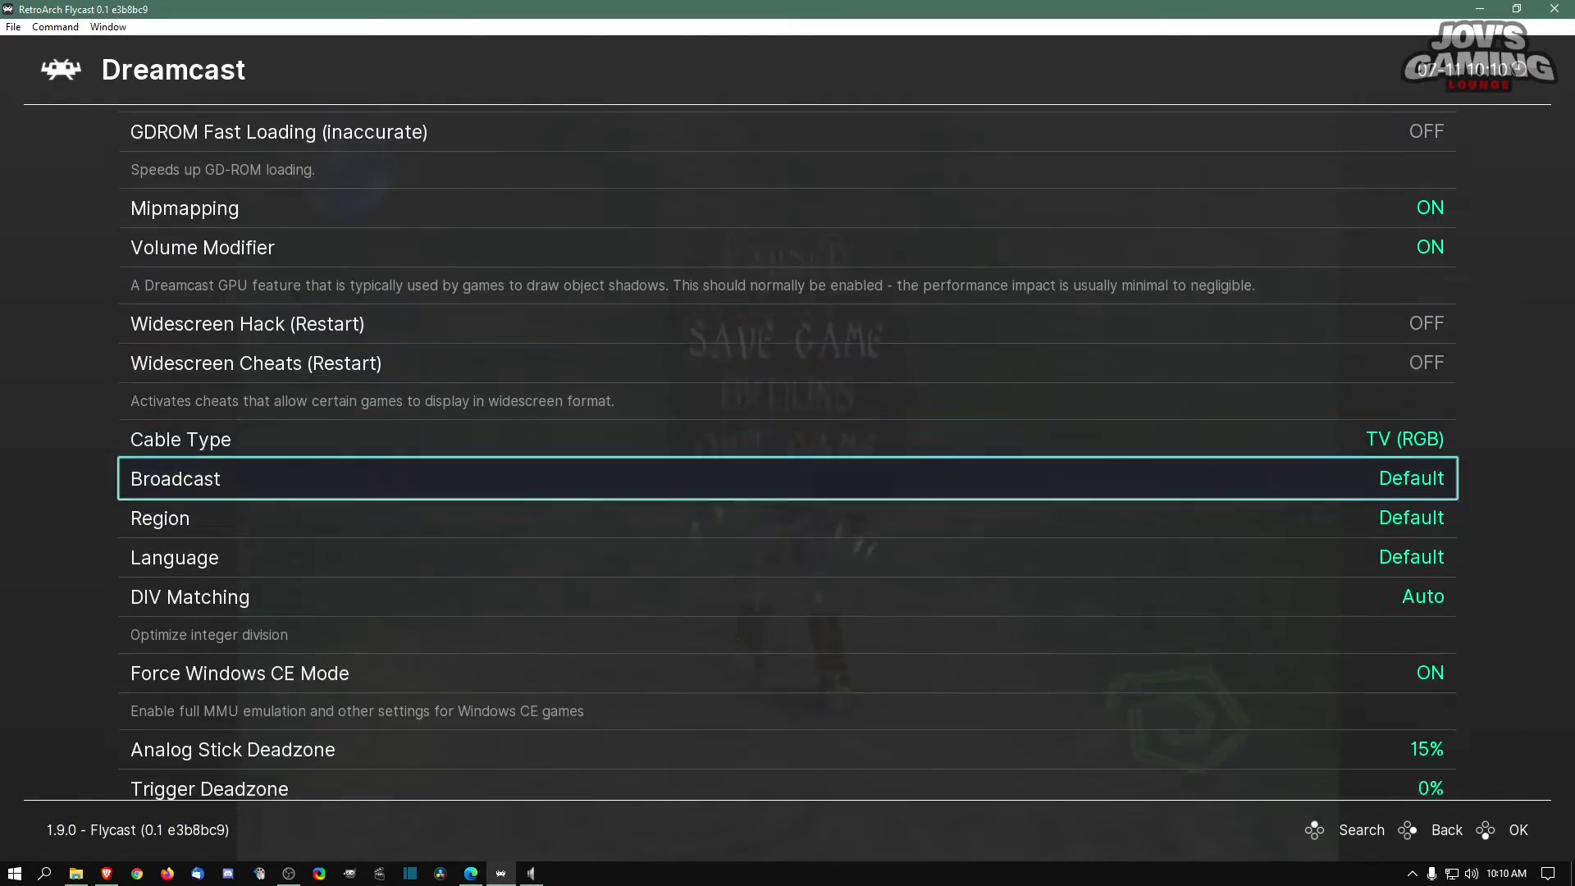
key("Up")
key("Up")
key("Up")
key("Up")
key("Up")
key("Up")
key("Up")
key("Up")
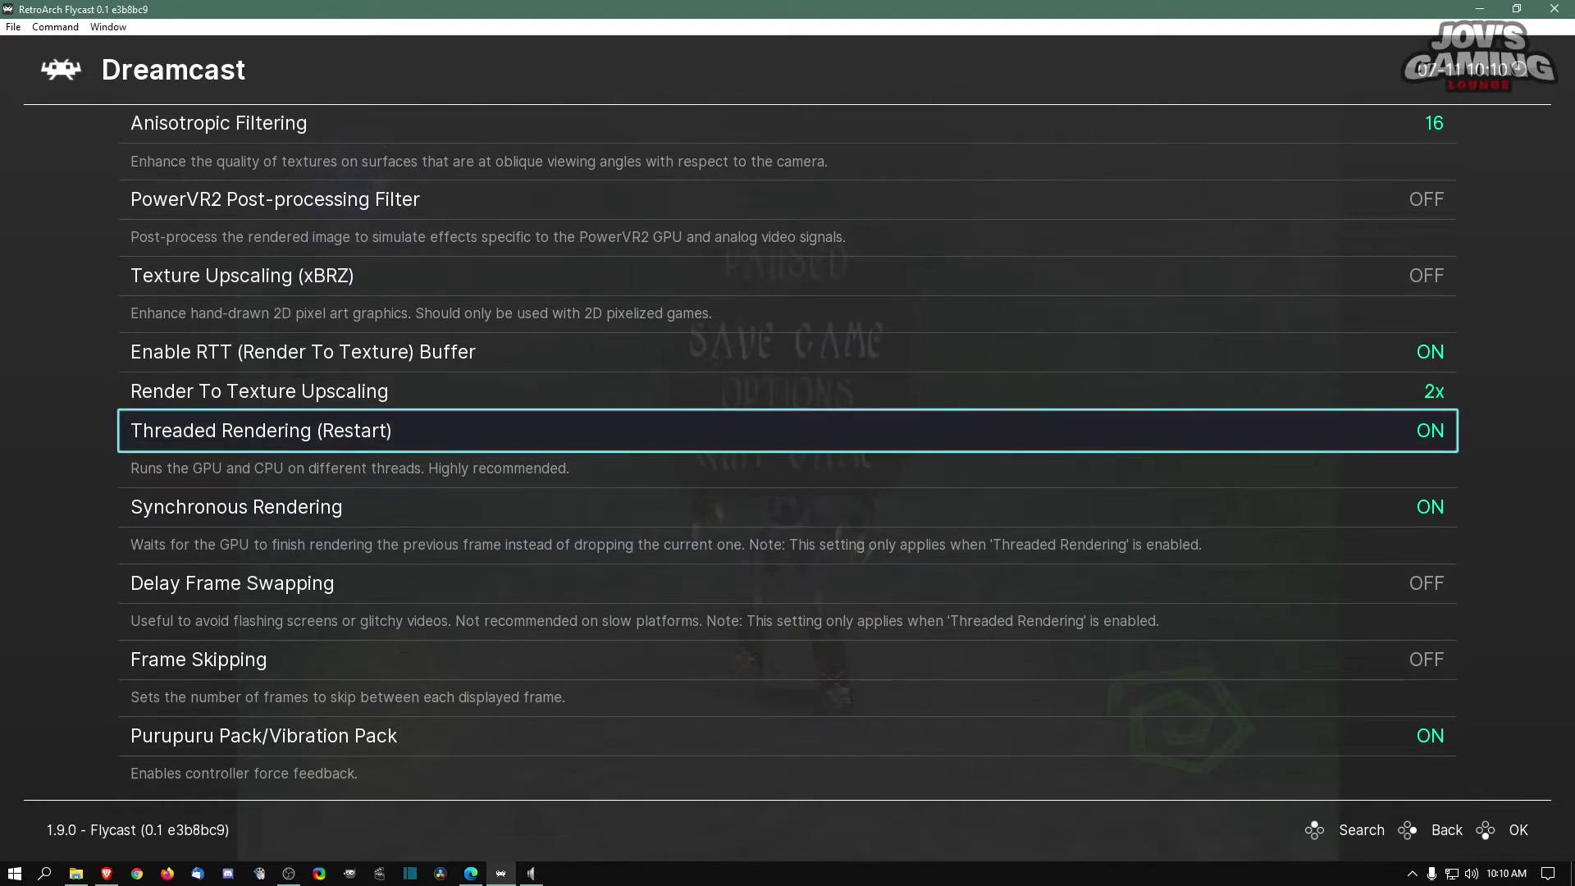
key("Up")
key("Up")
key("Up")
key("Up")
key("Up")
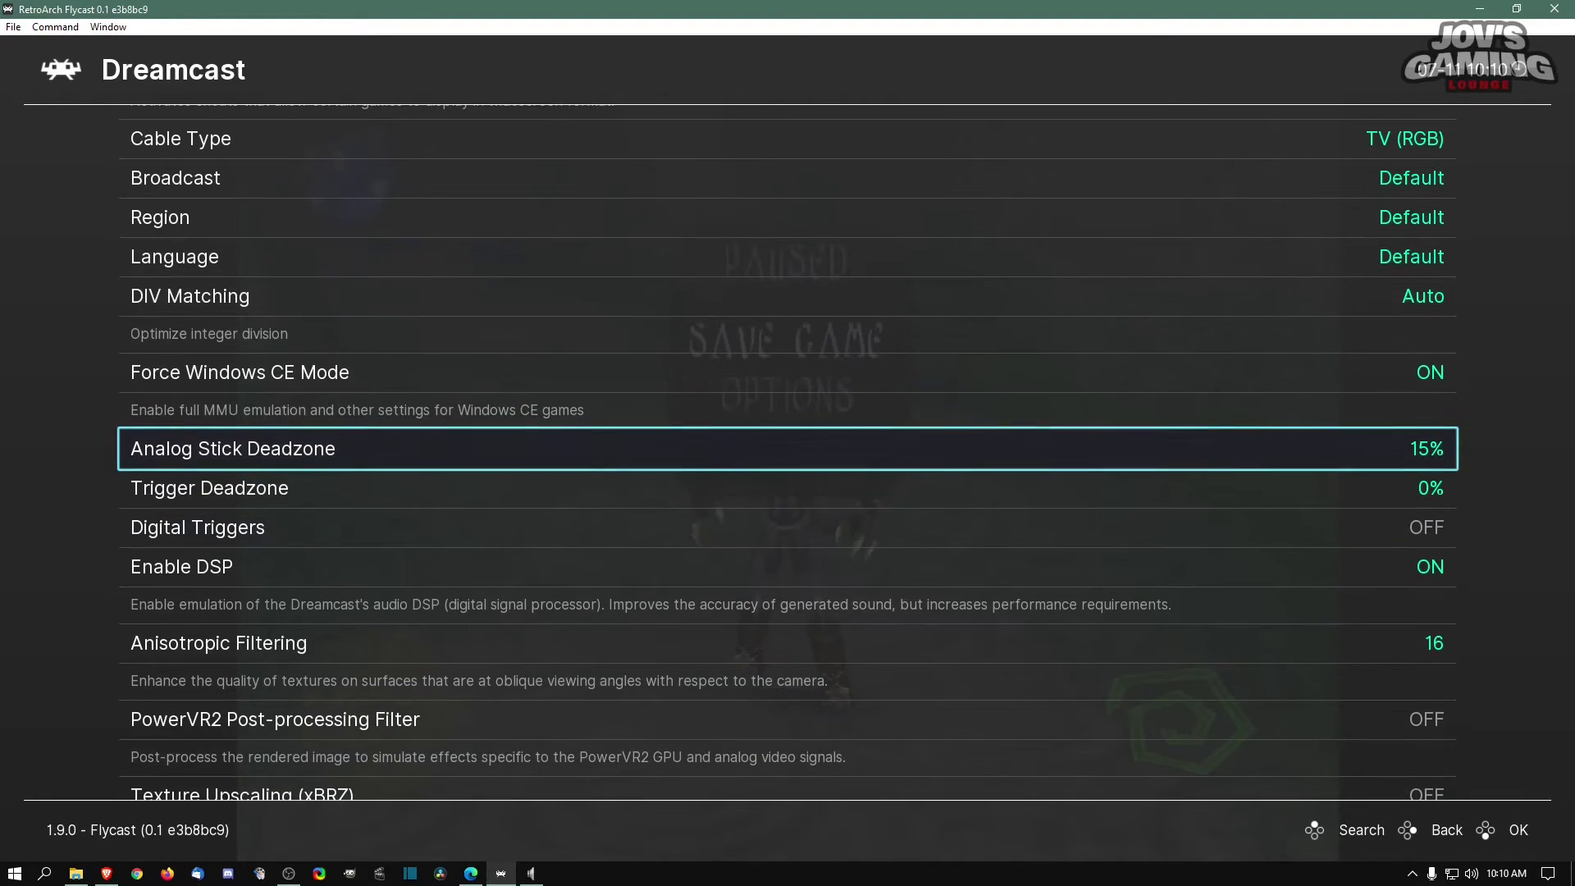
key("Up")
key("Up")
key("Up")
key("Up")
key("Up")
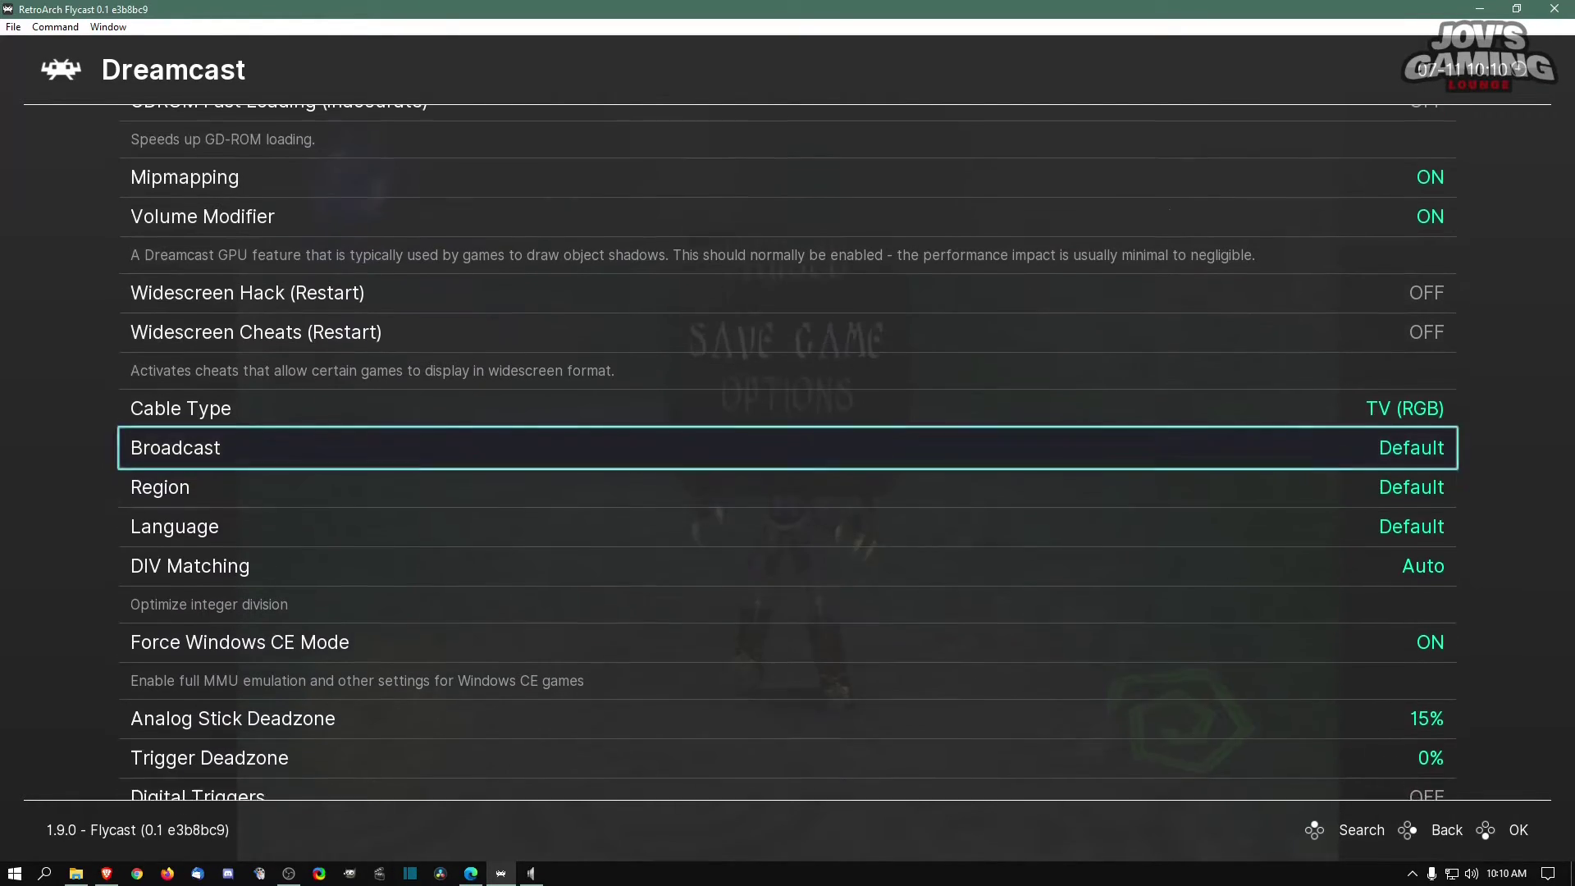
key("Down")
key("Right")
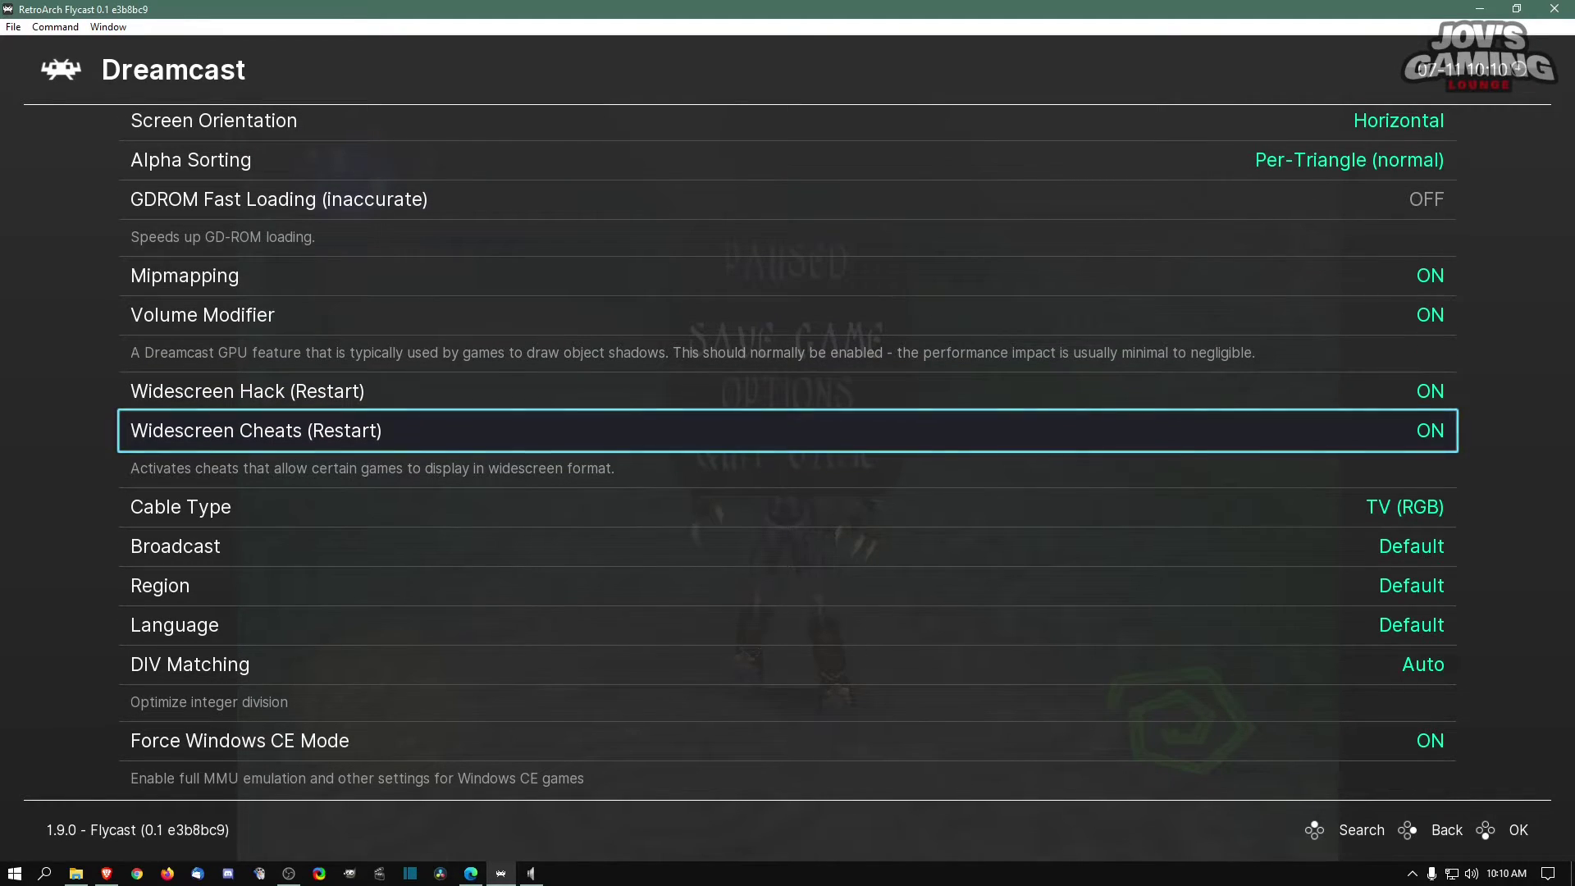
Step: Leave the core options and relaunch Legacy of Kain - Soul Reaver to apply the widescreen settings
key("BackSpace")
key("Up")
key("Up")
key("Up")
key("Up")
key("Up")
key("Up")
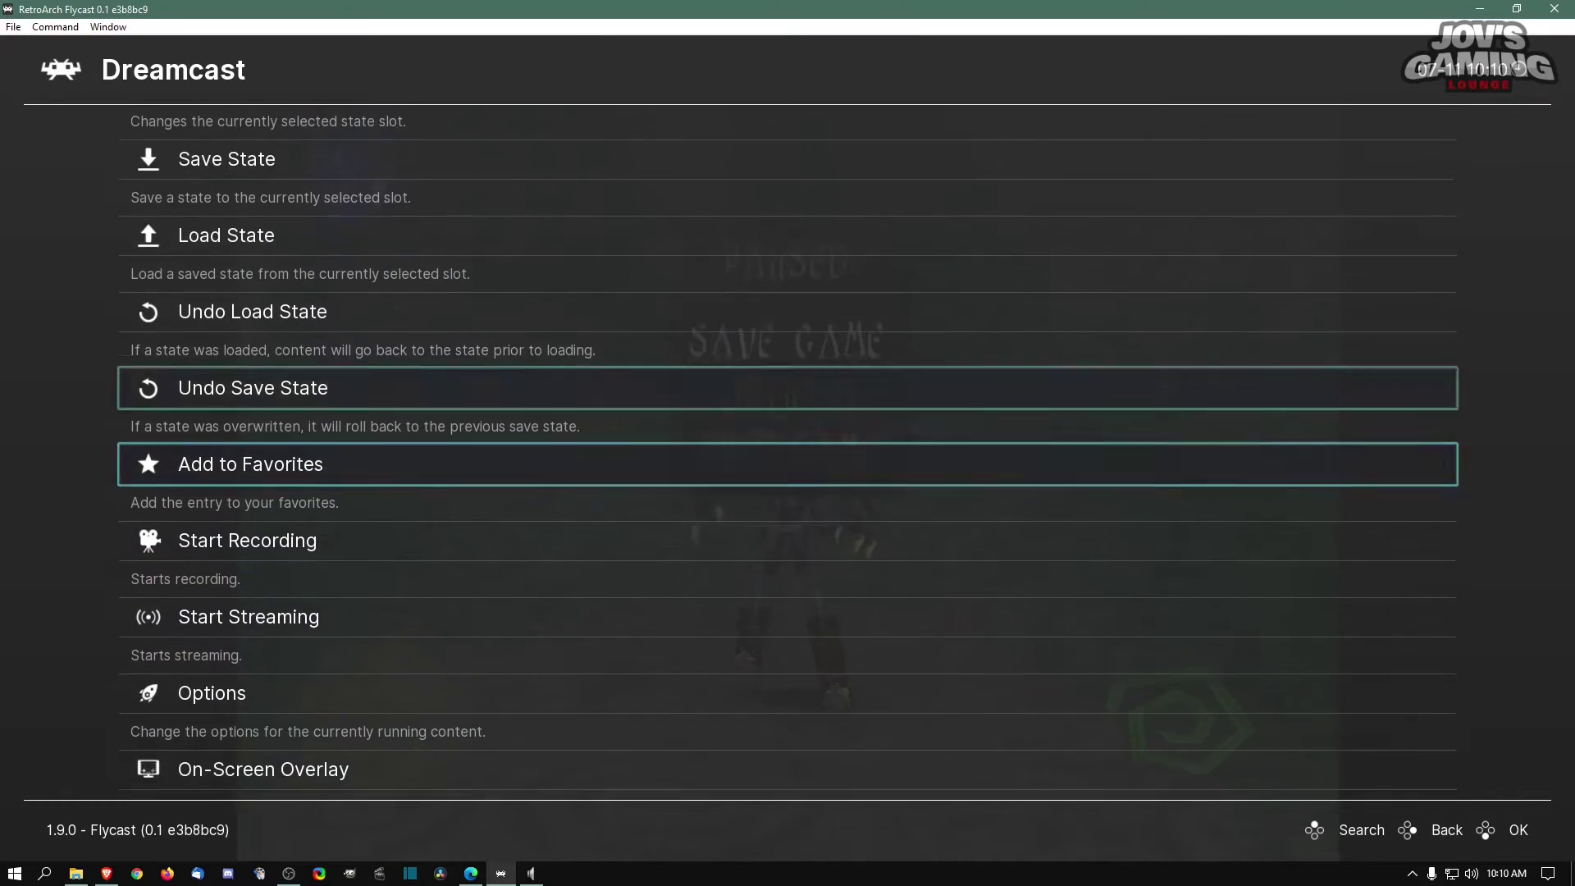
key("Up")
key("Up")
key("Up")
key("Up")
key("Return")
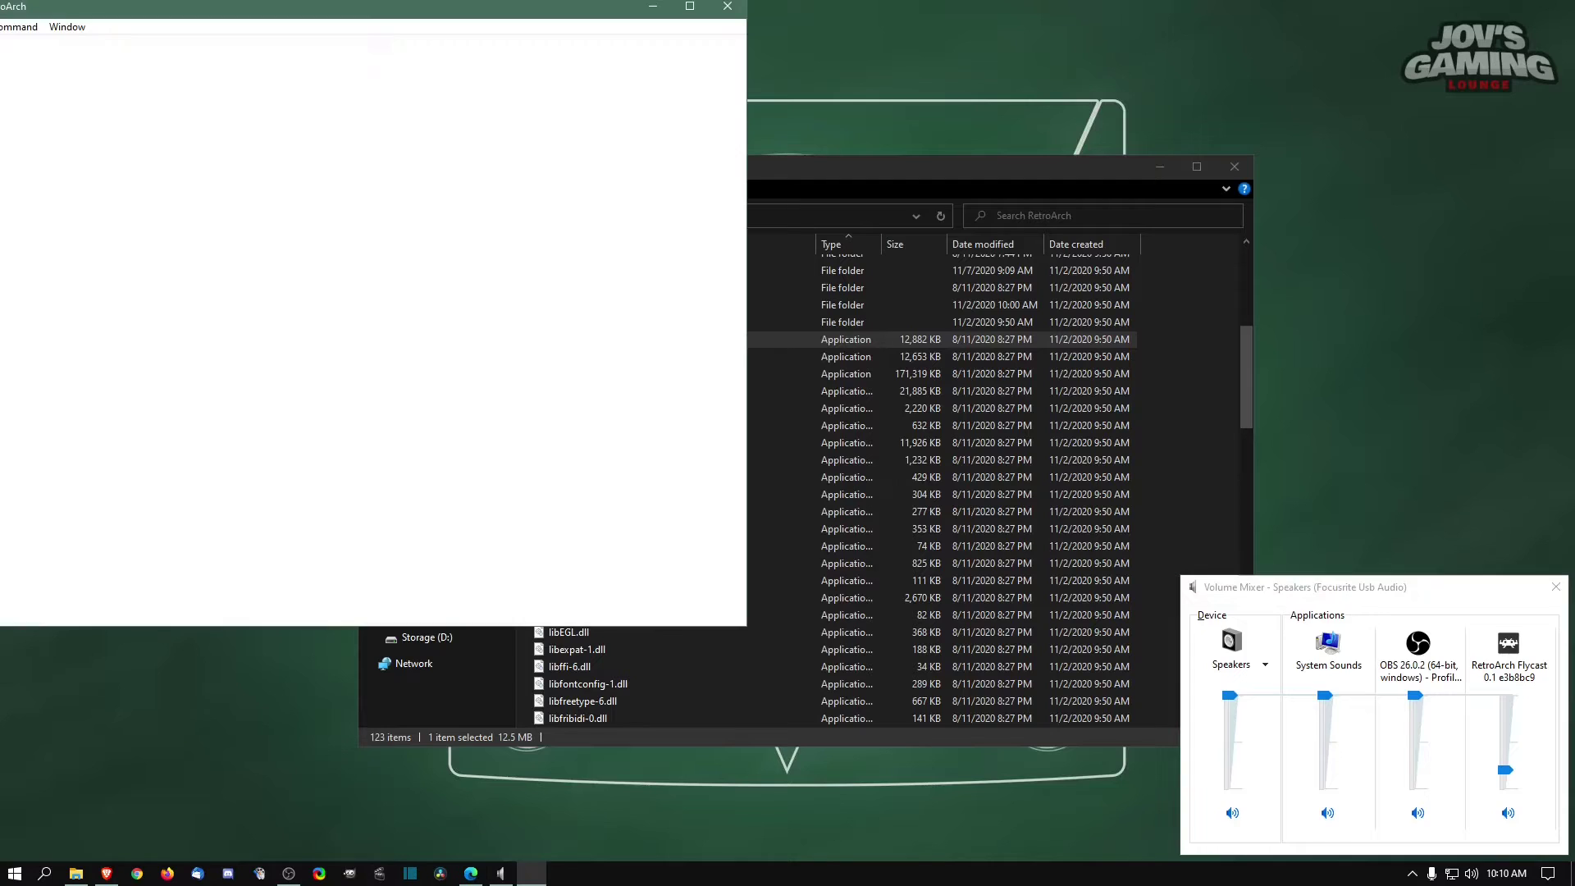
key("Return")
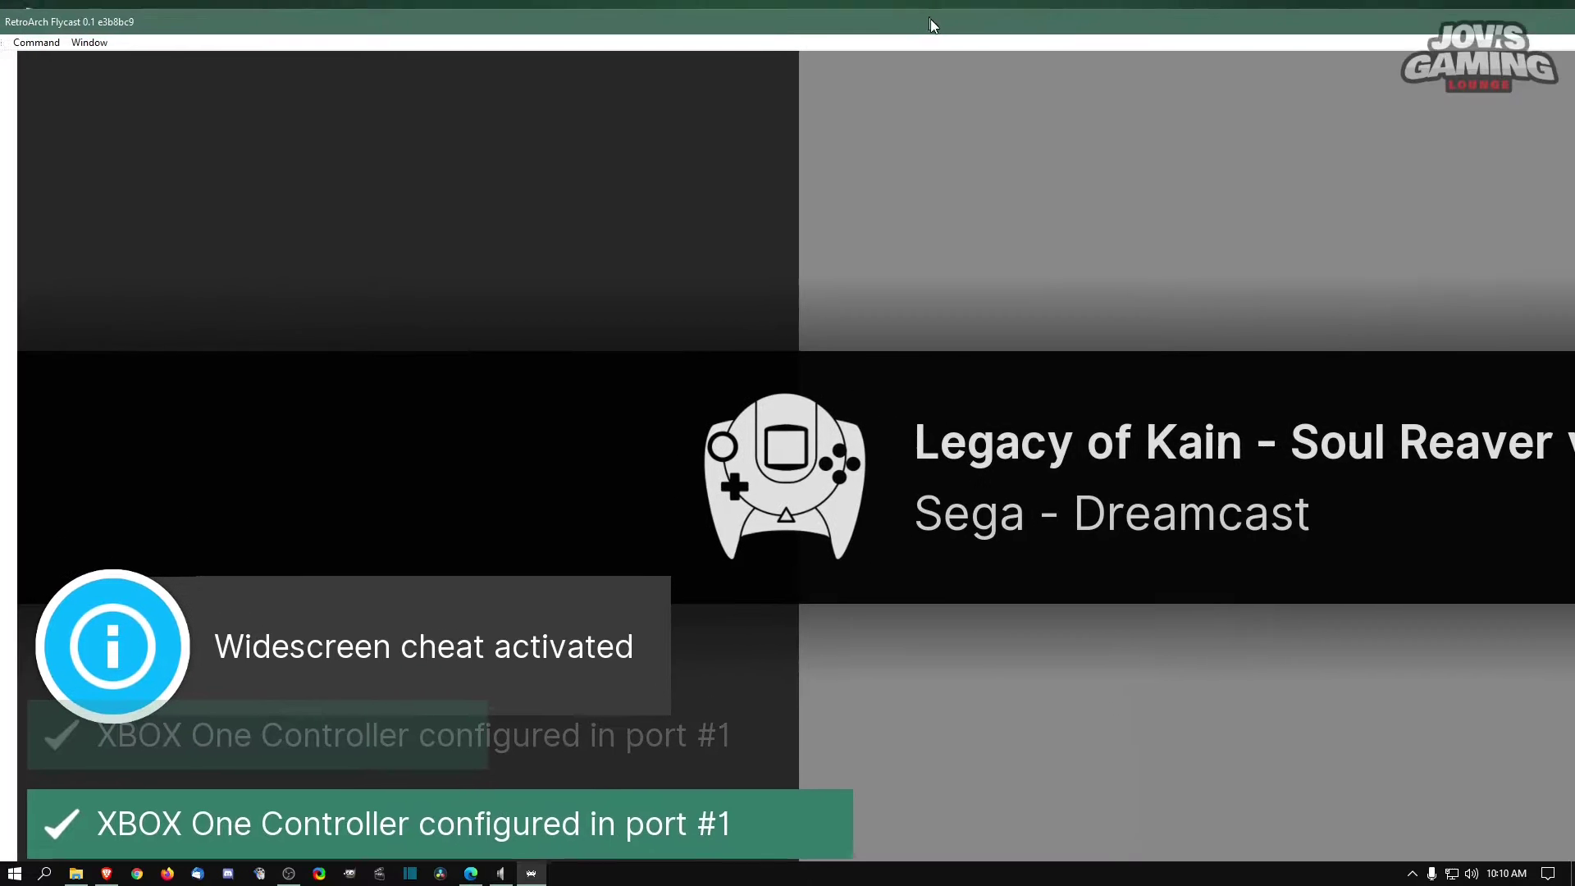
Step: Load the saved state from slot 0 in the relaunched game
key("F1")
key("Down")
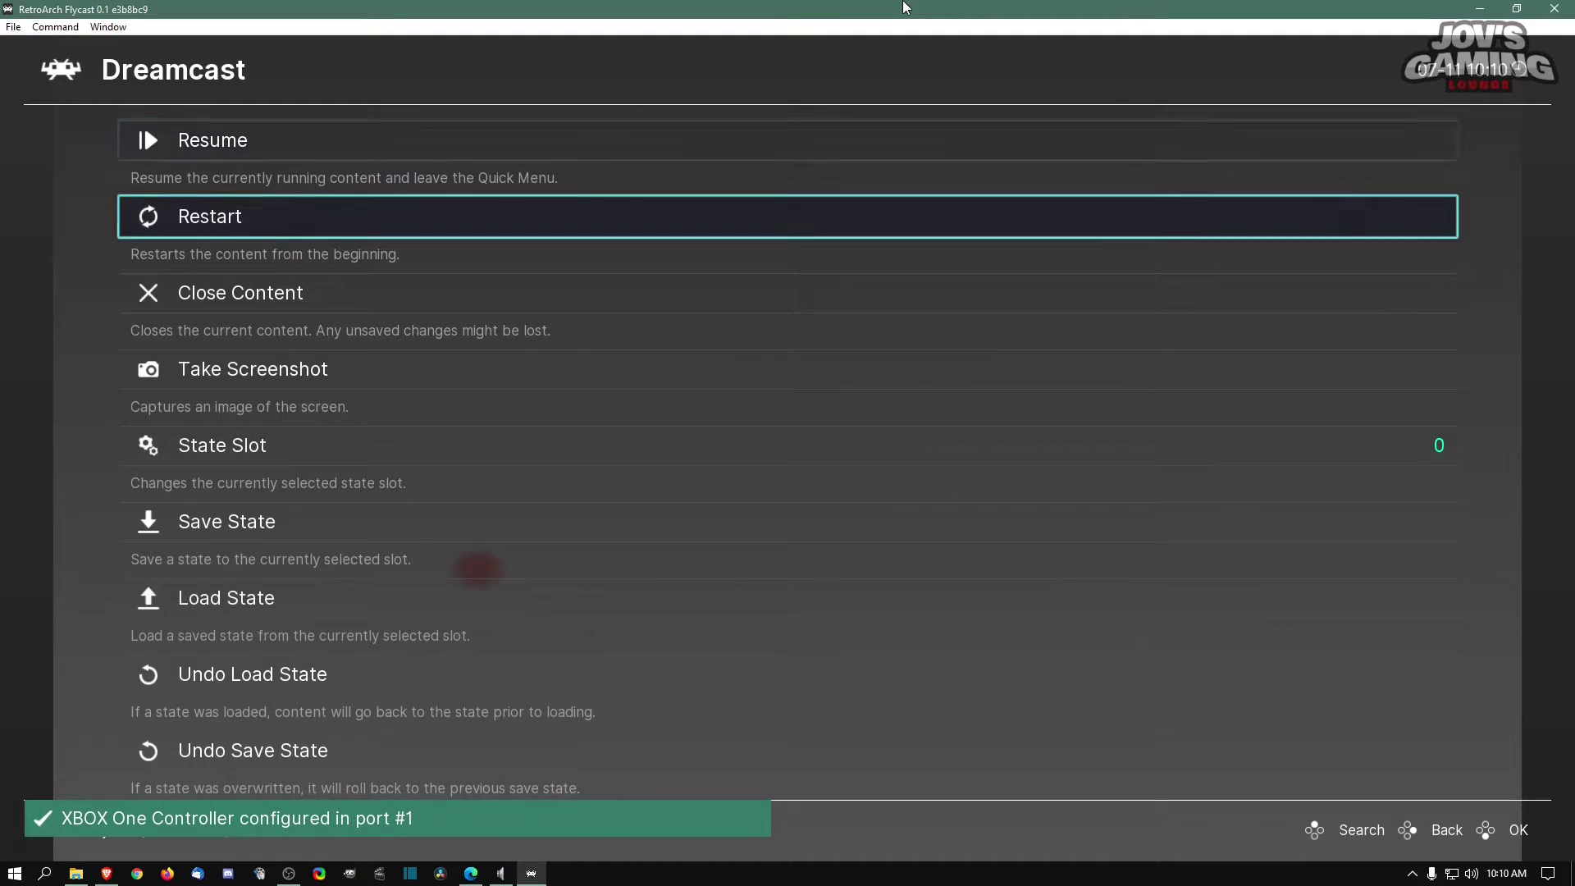
key("Down")
key("Down")
key("Down")
key("Down")
key("Down")
key("Return")
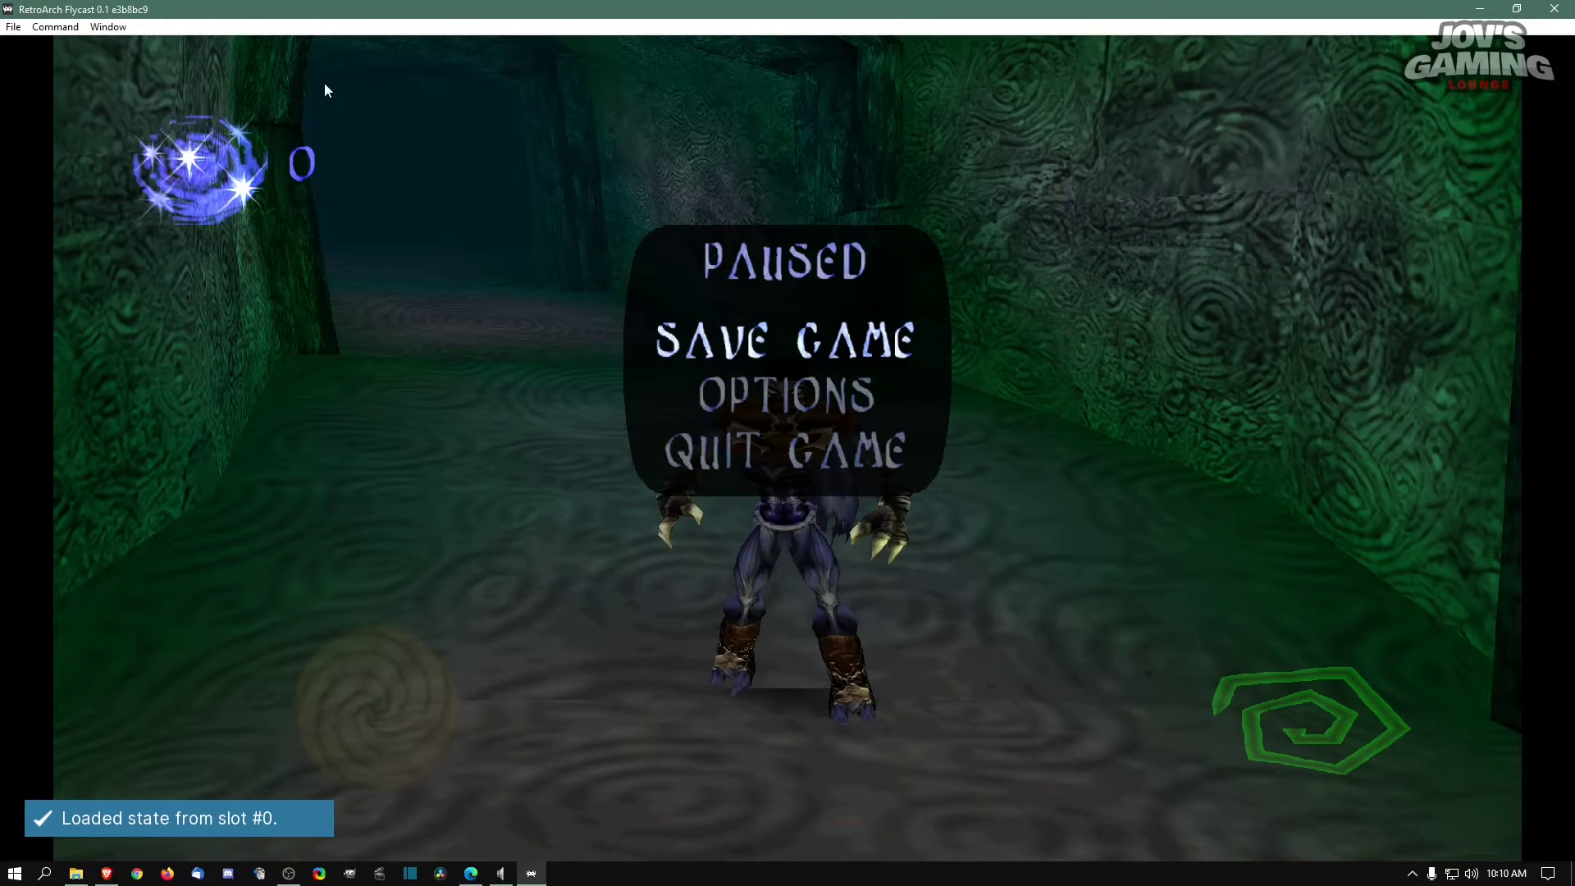
Step: Unpause the game, move the character around briefly and switch the game to full screen
key("Return")
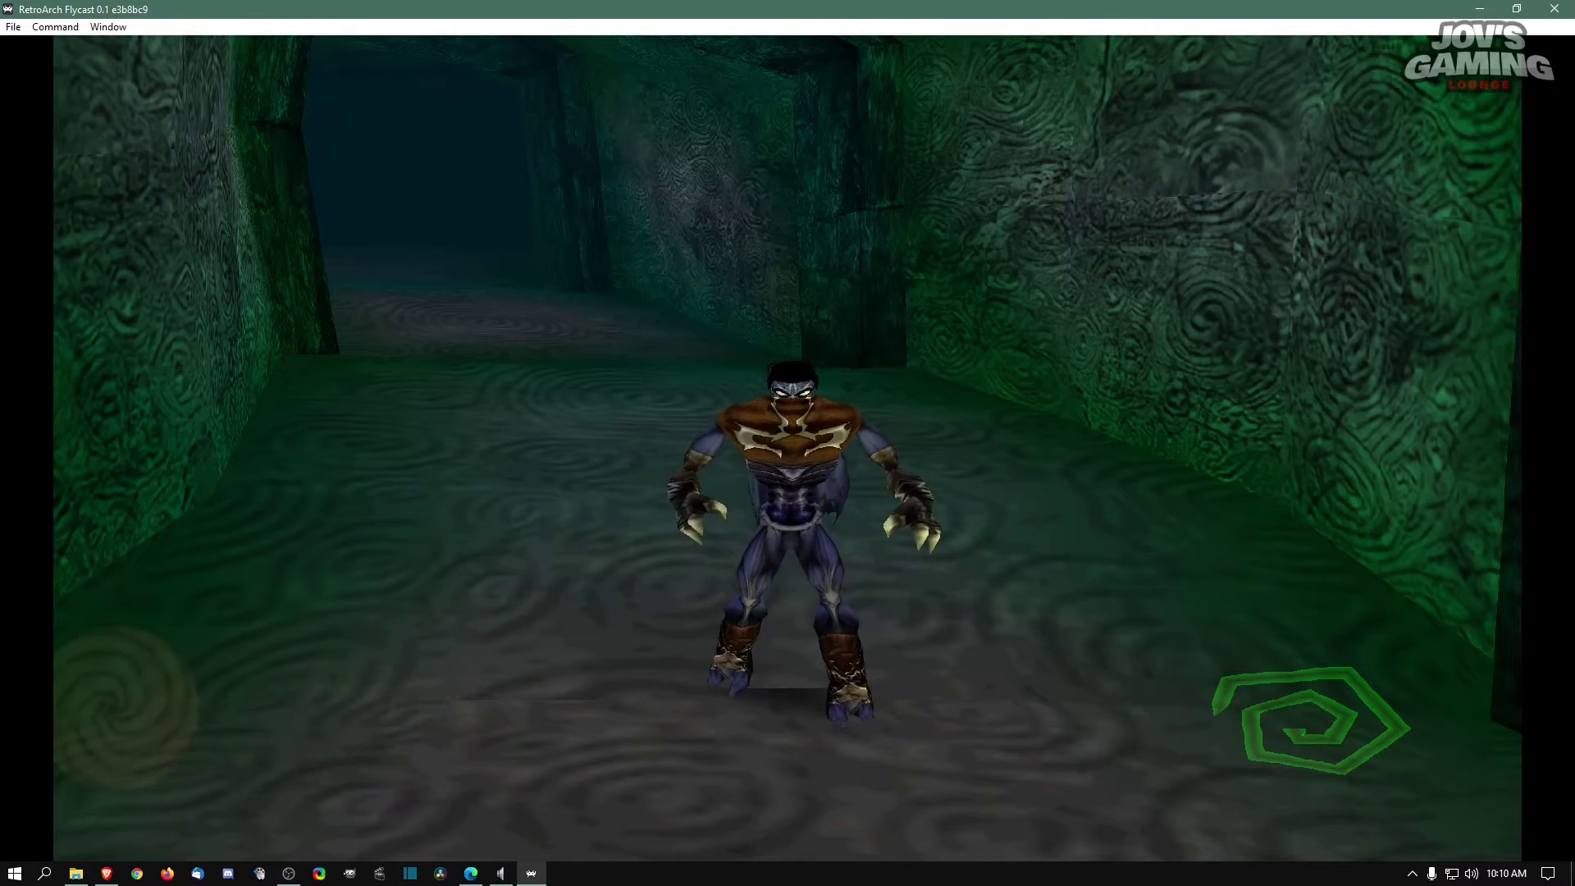
key("Up")
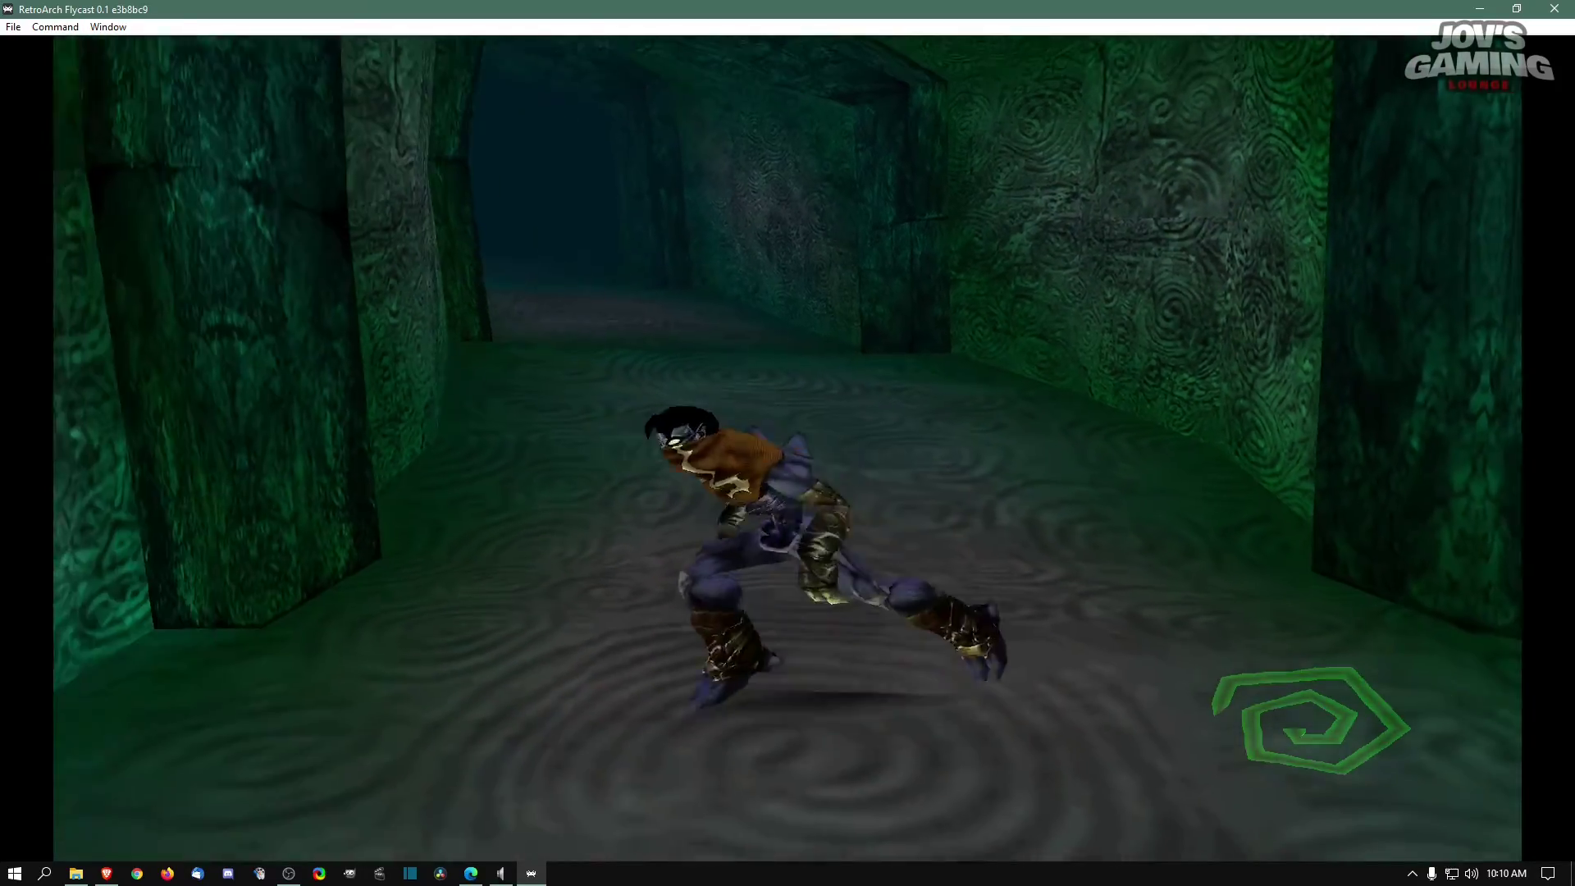
key("Down")
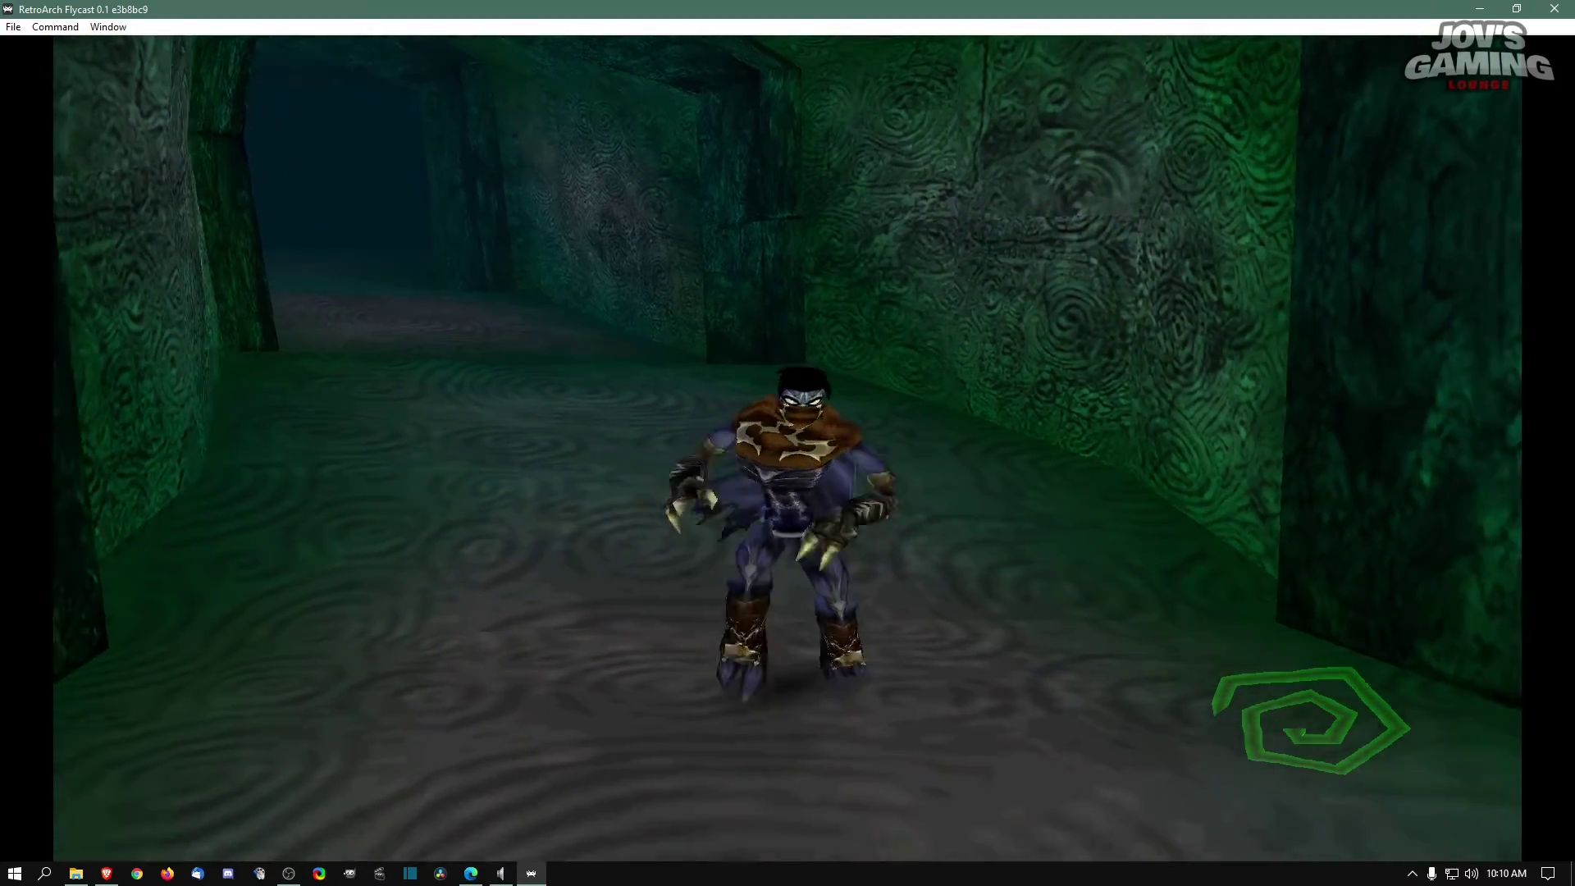
key("z")
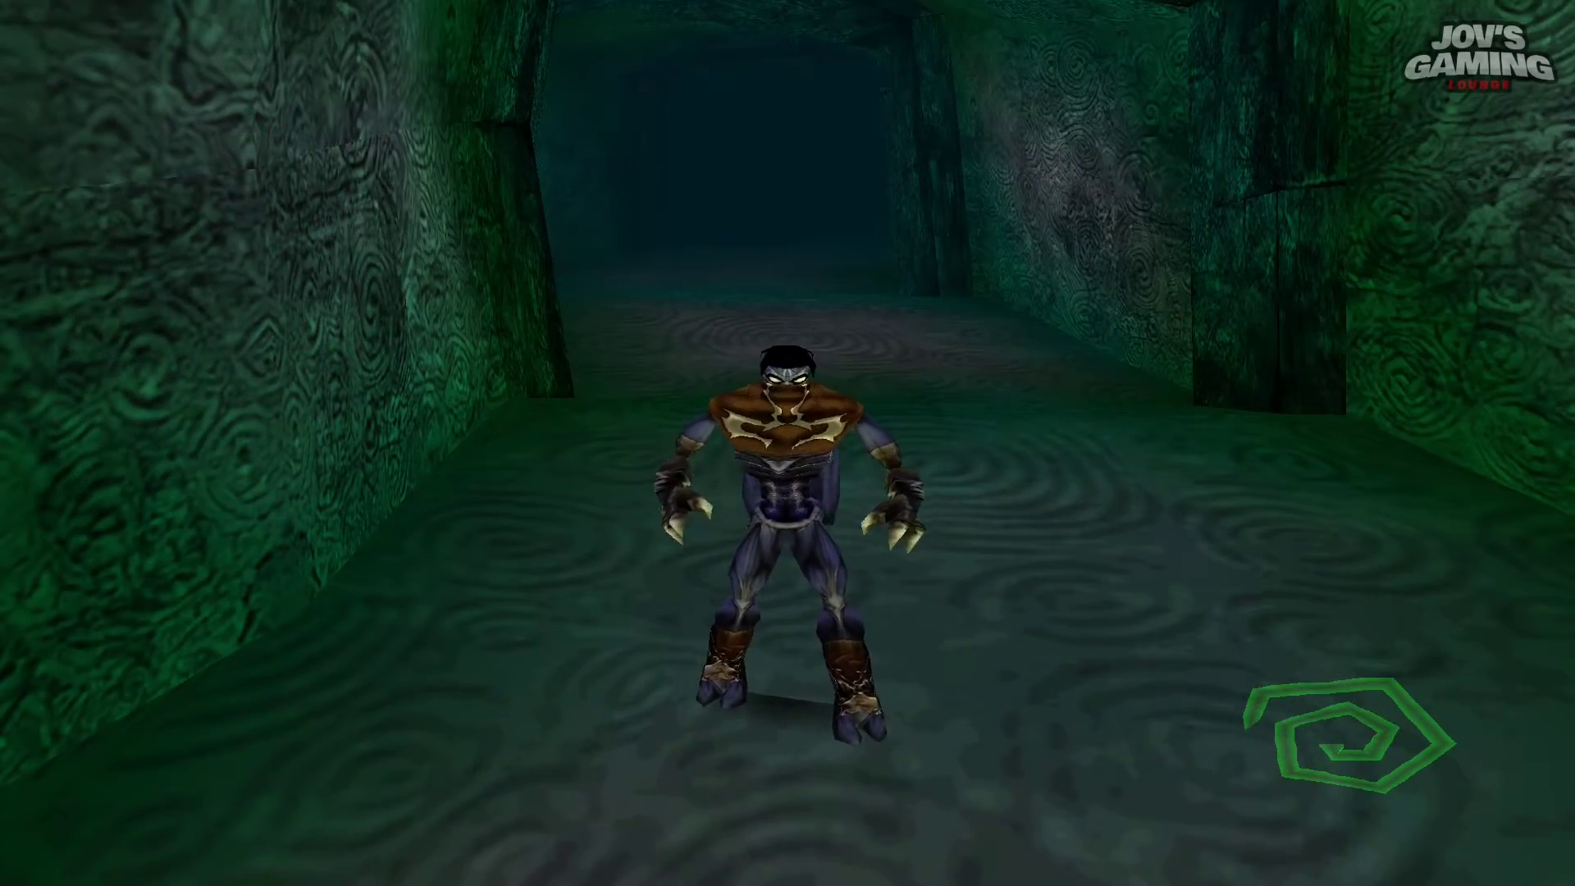
Step: Run the character through the tunnels into the carved chamber and onto the glowing green floor plate
key("Up")
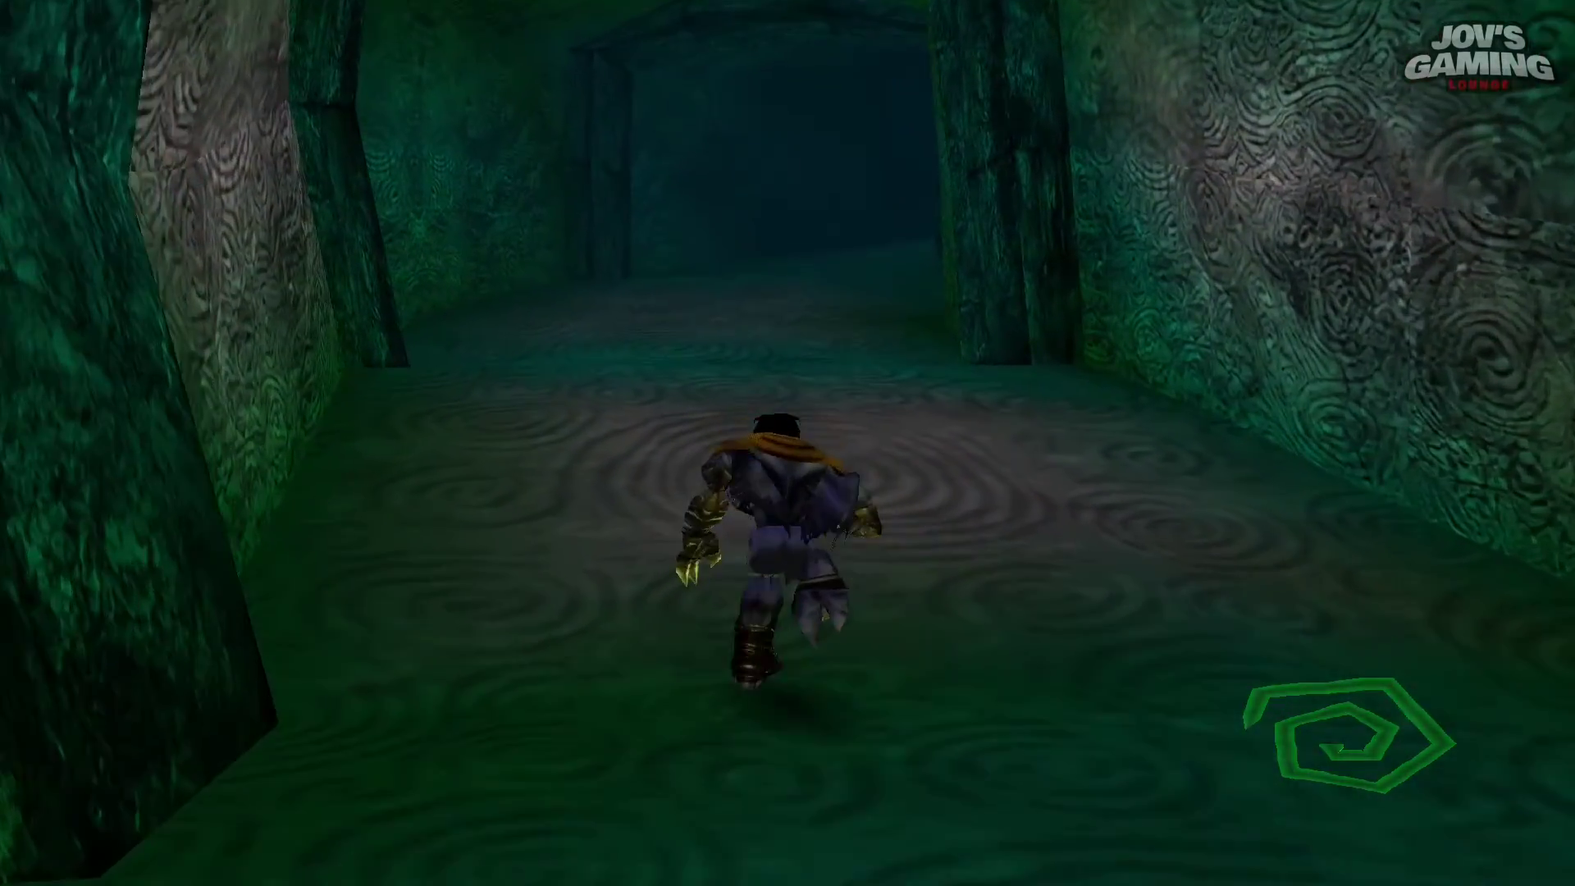
key("Up")
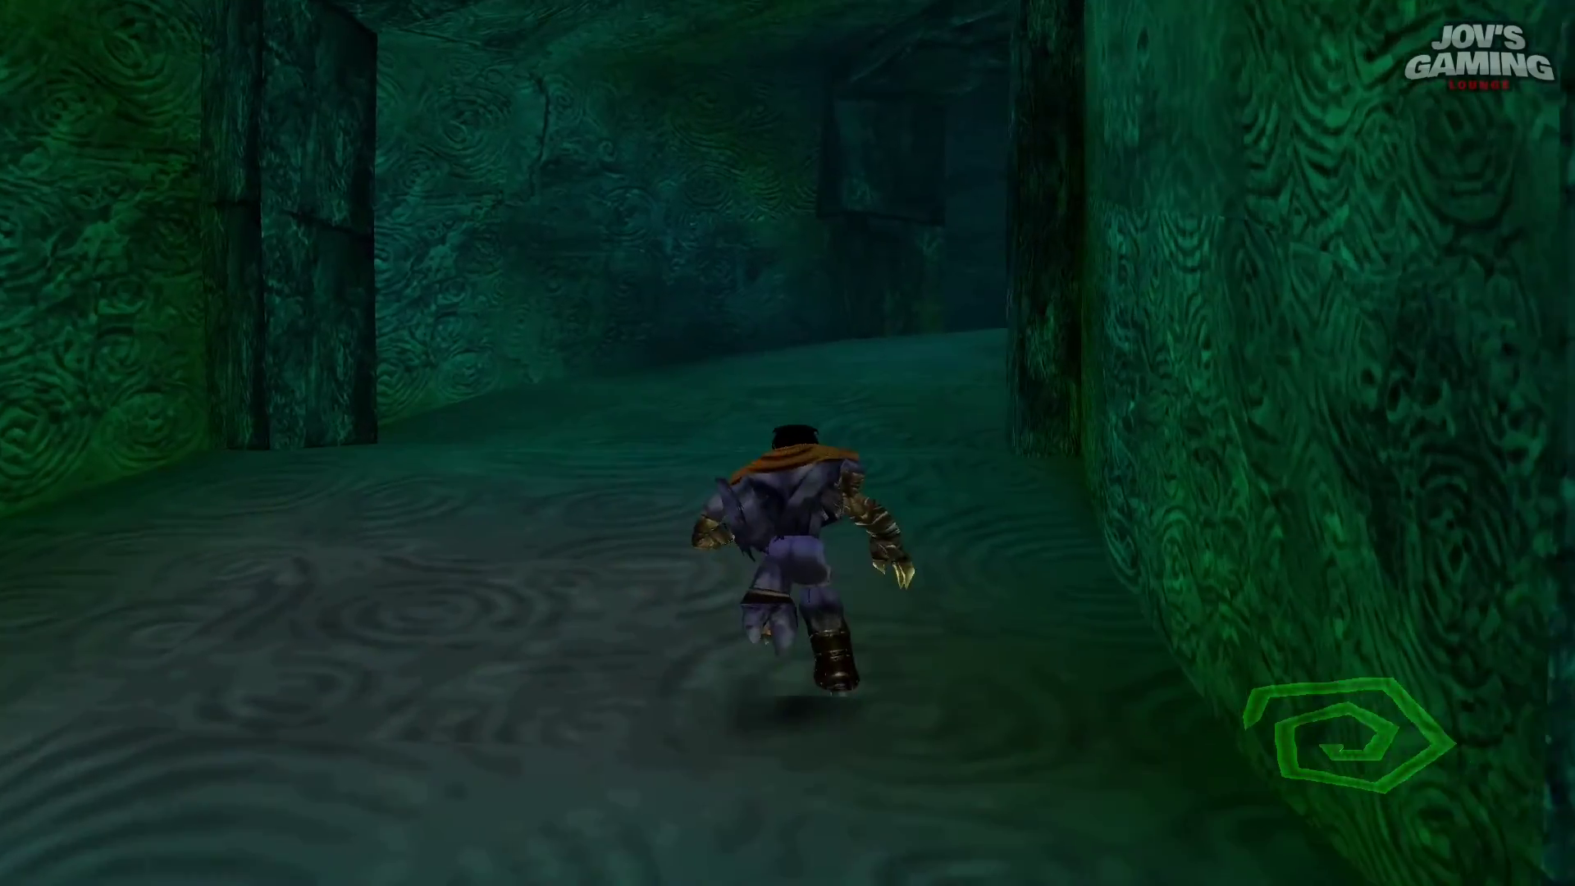
key("Up")
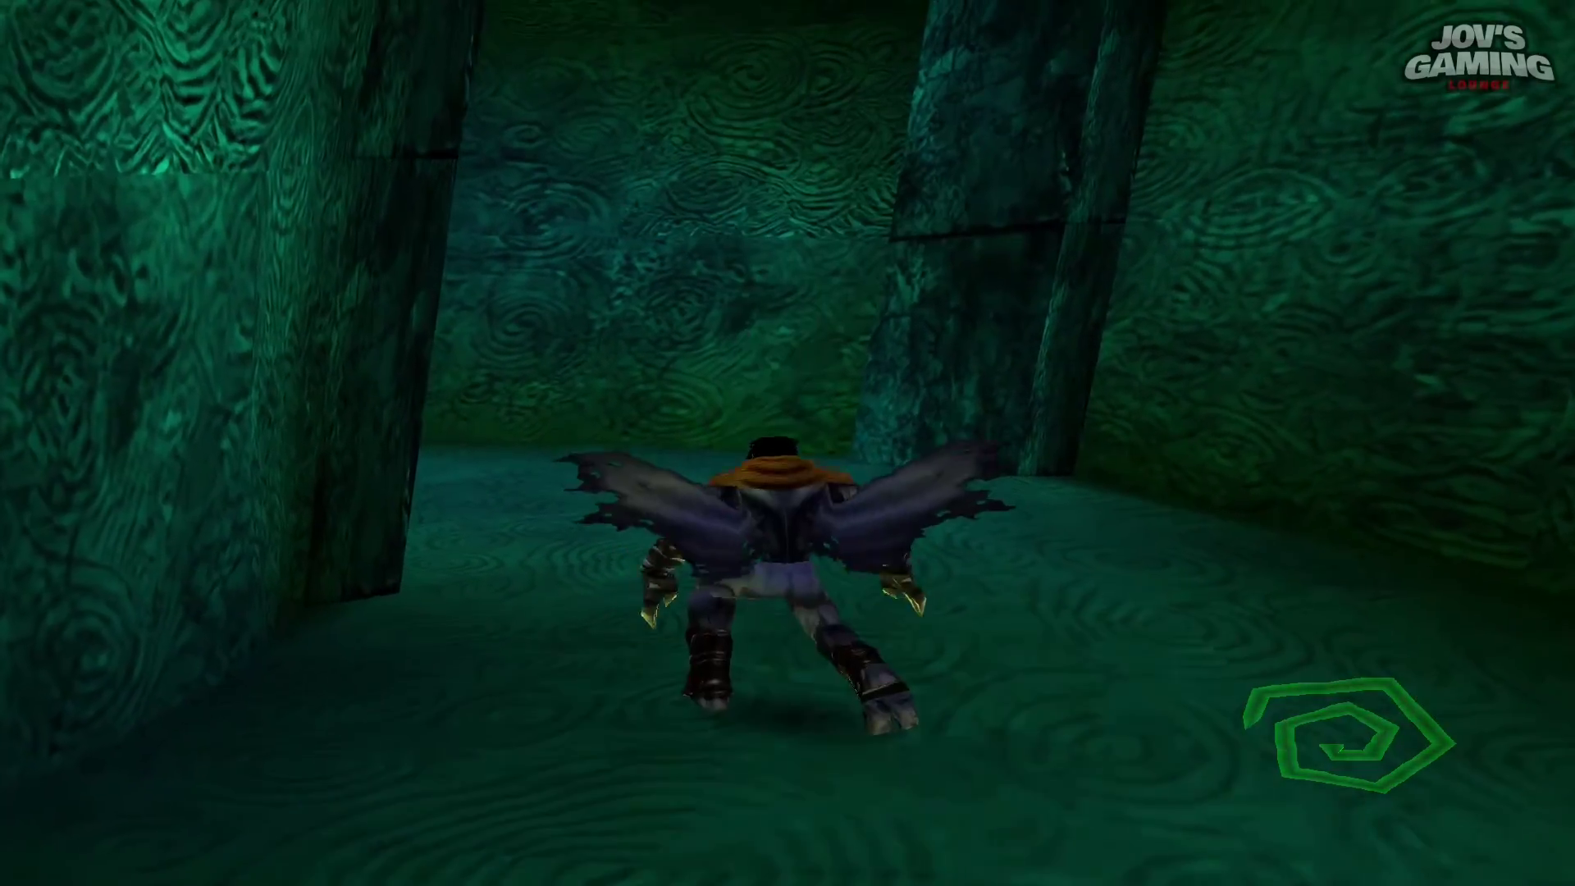
key("Up")
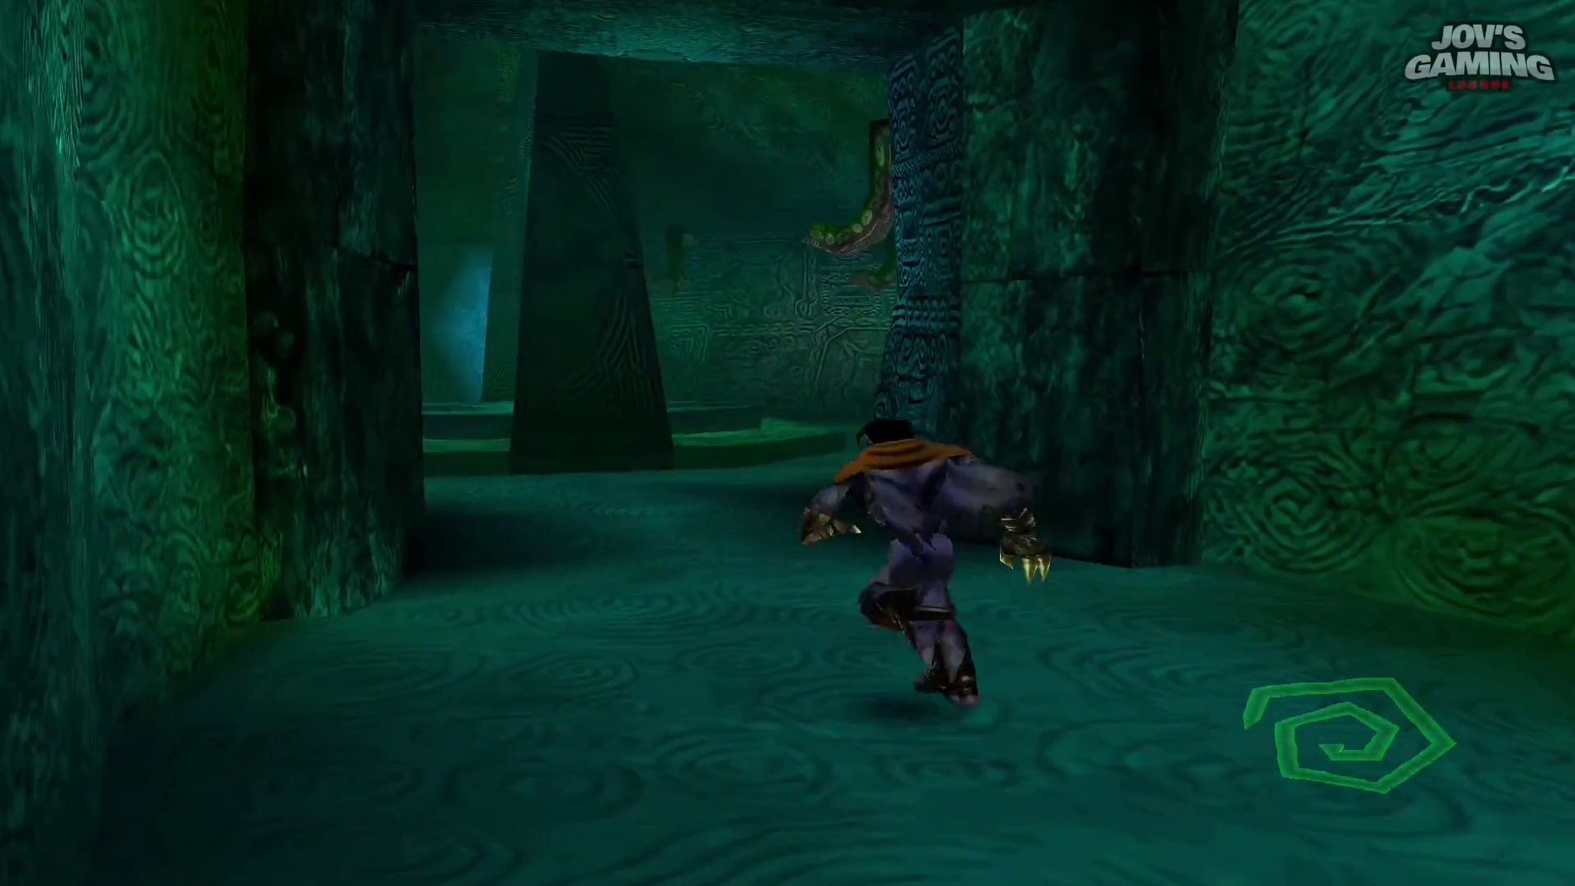
key("Up")
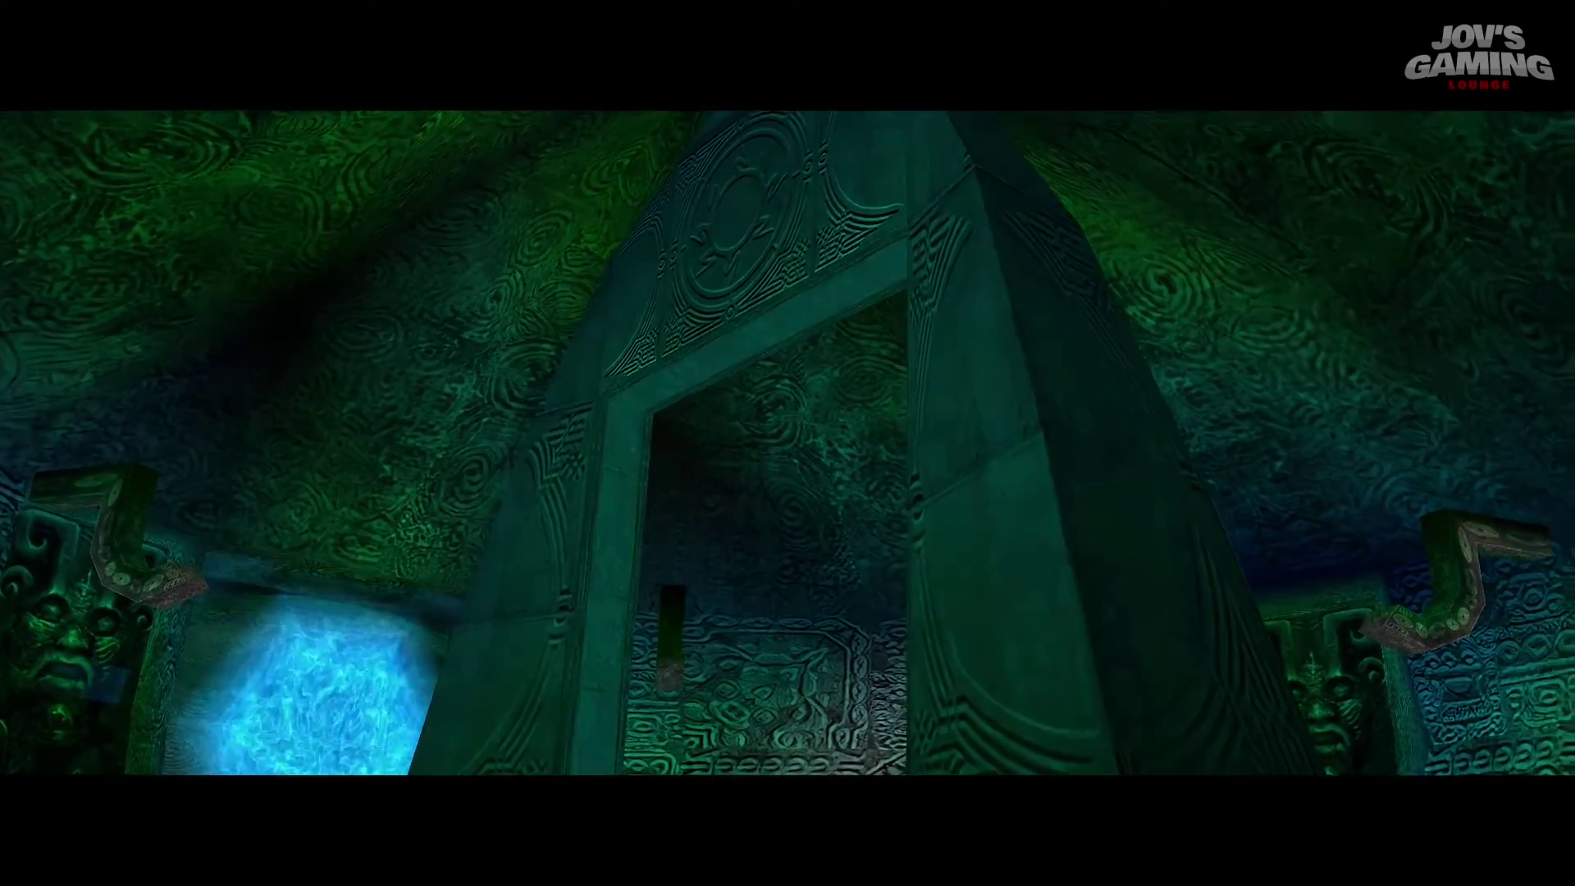
key("Up")
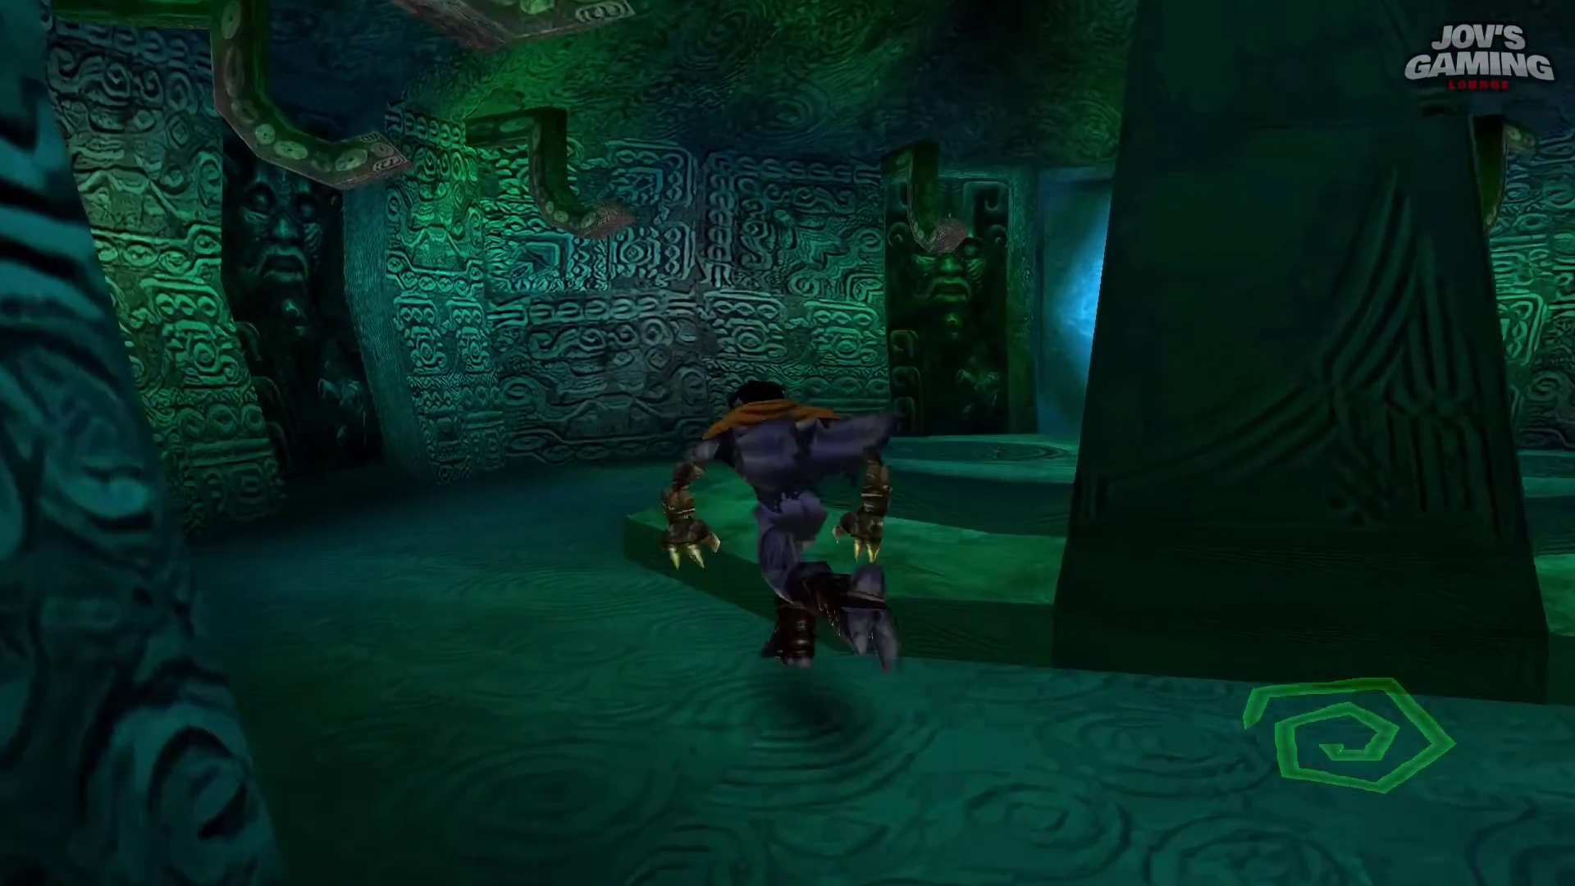
key("Up")
key("Right")
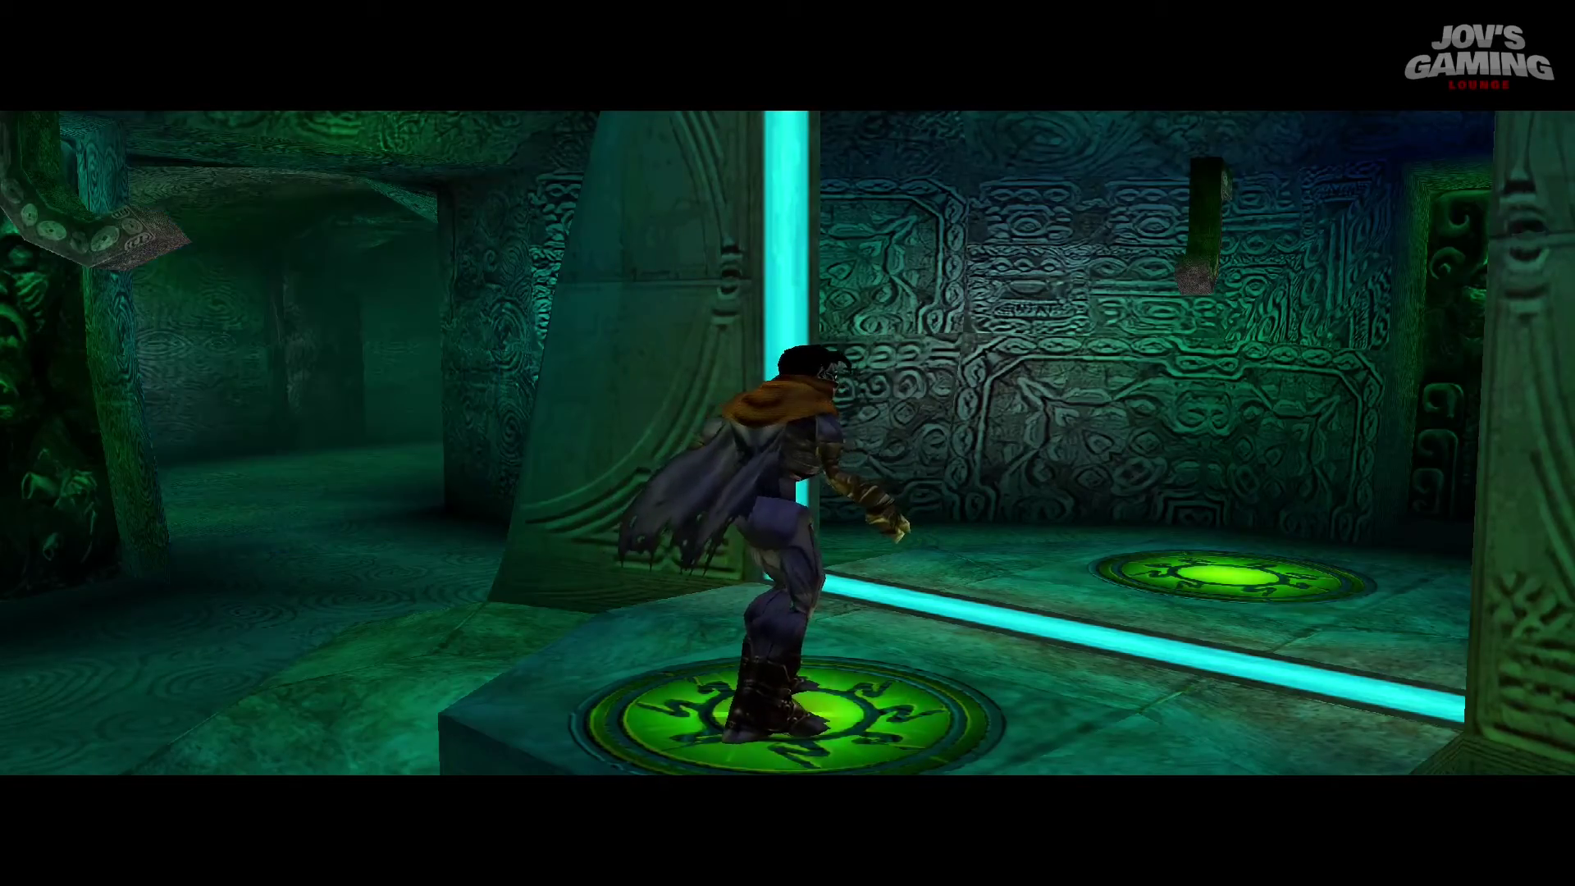
Step: Leave the carved chamber and run the character into the adjoining tunnel, turning to view the wall textures
key("Left")
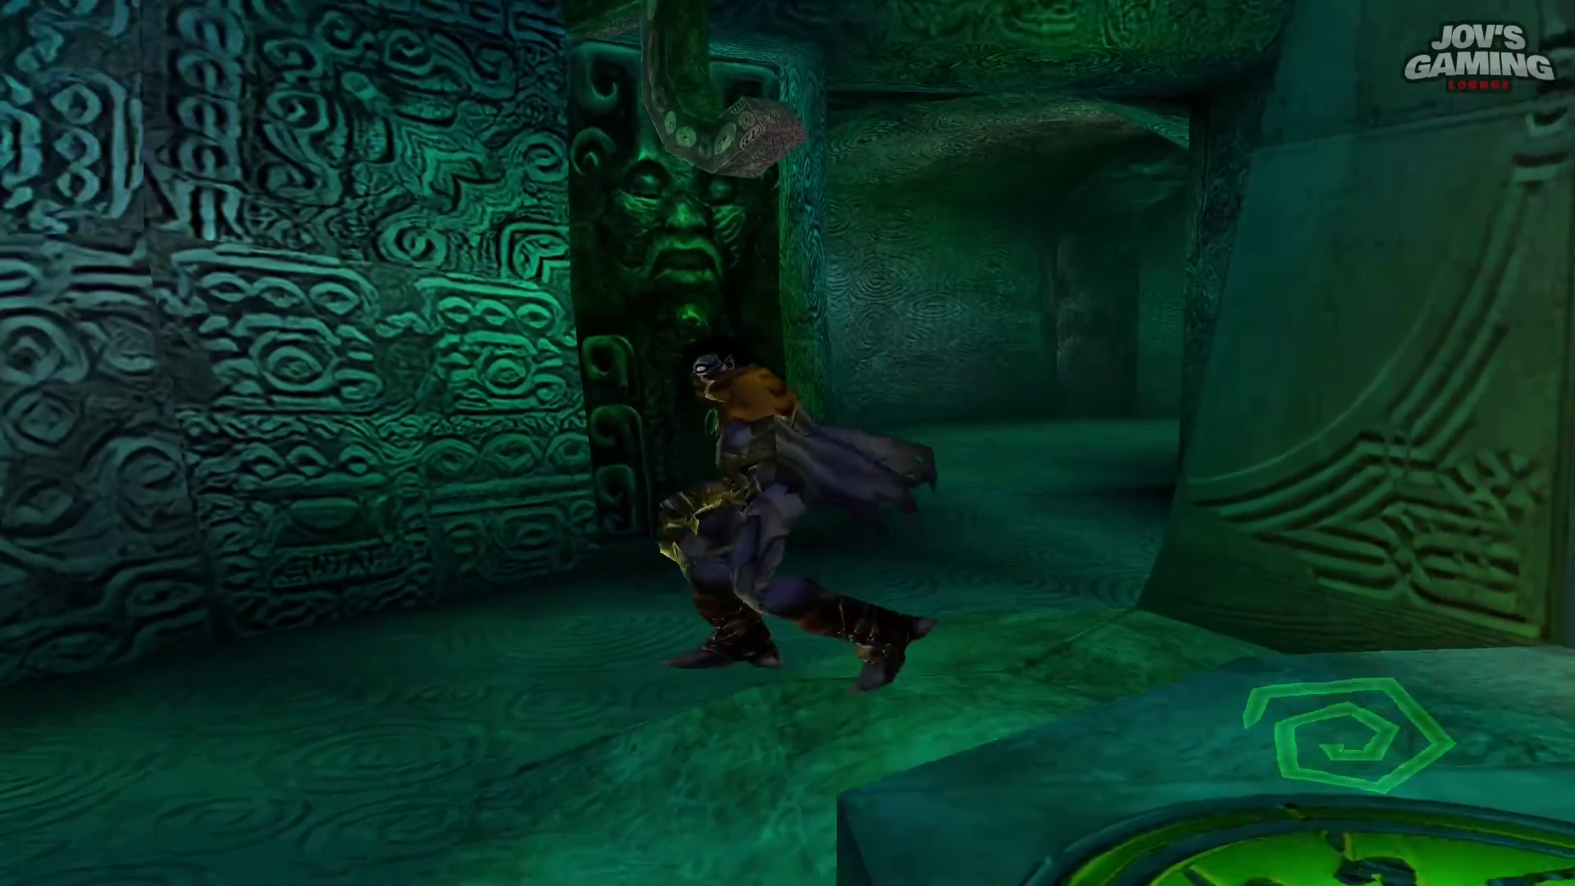
key("Right")
key("Up")
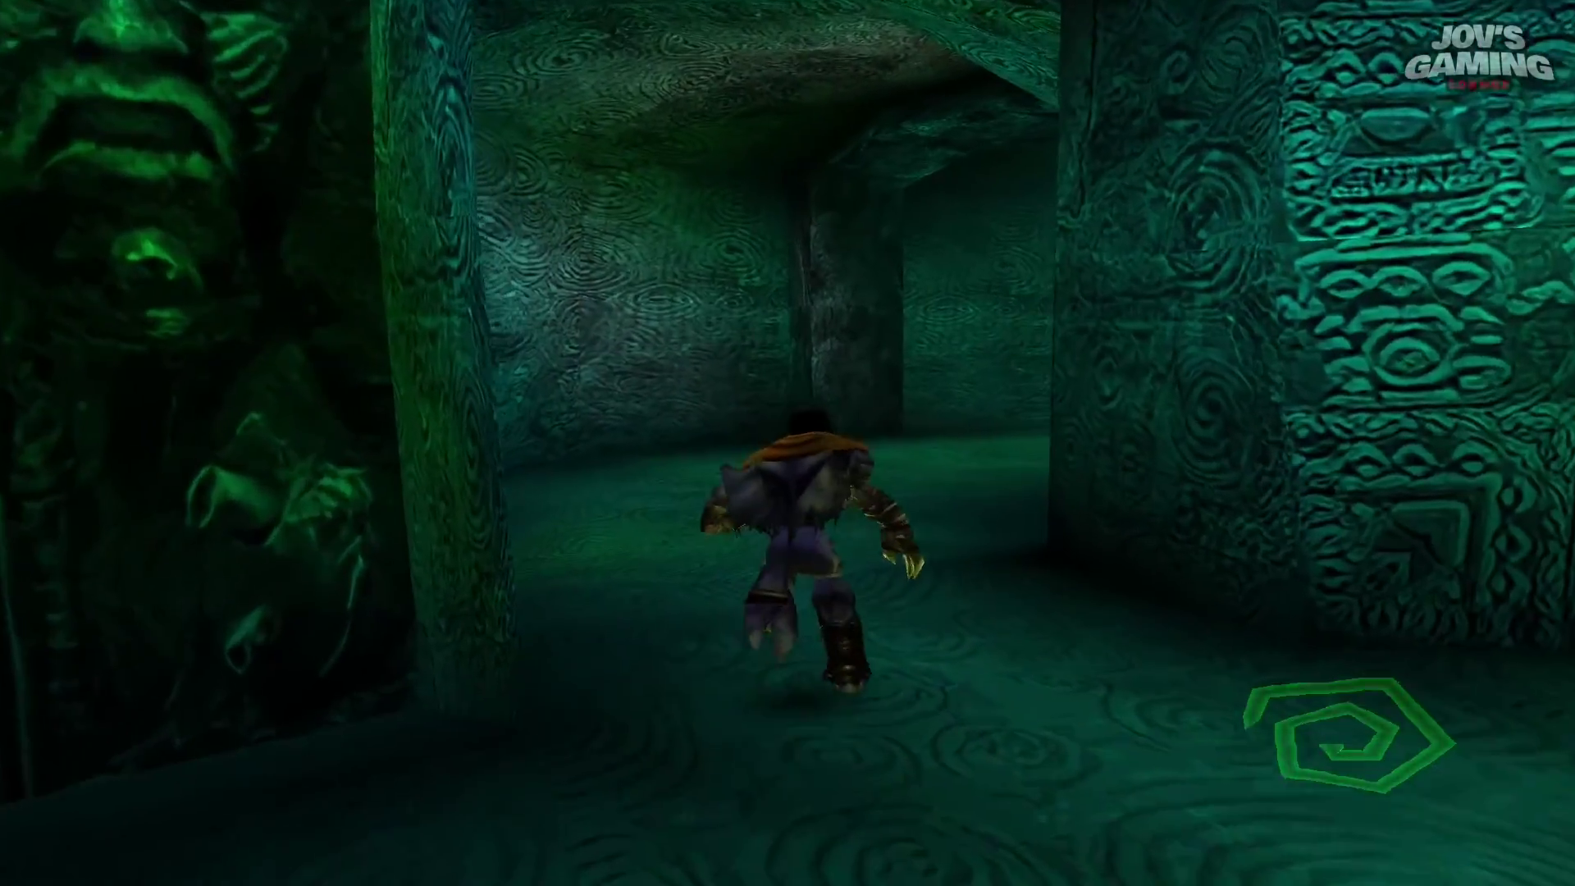
key("Right")
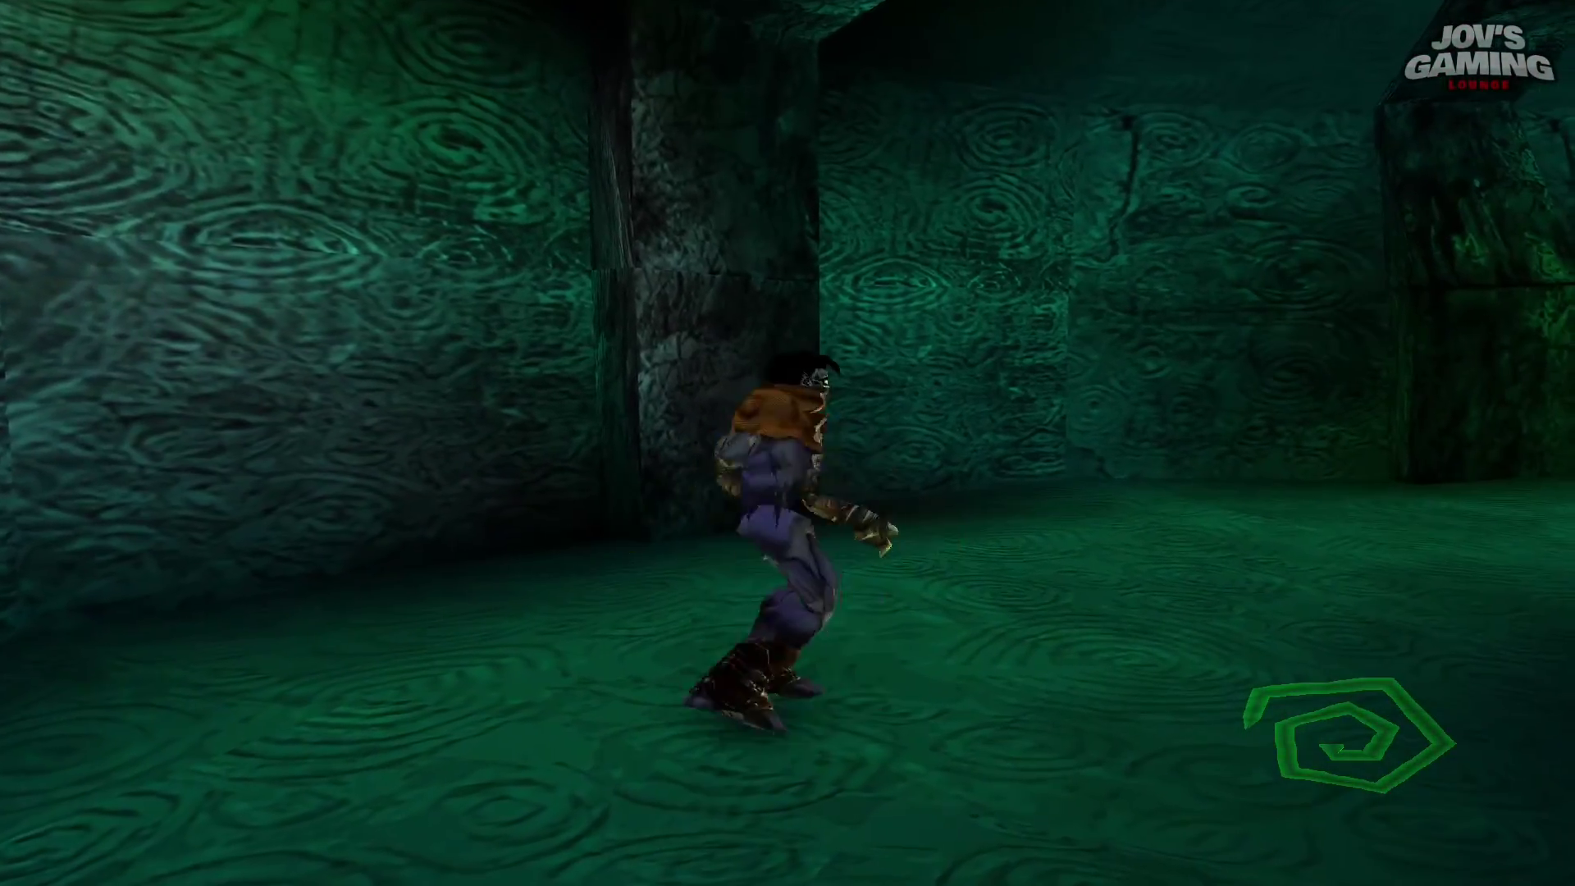
key("Down")
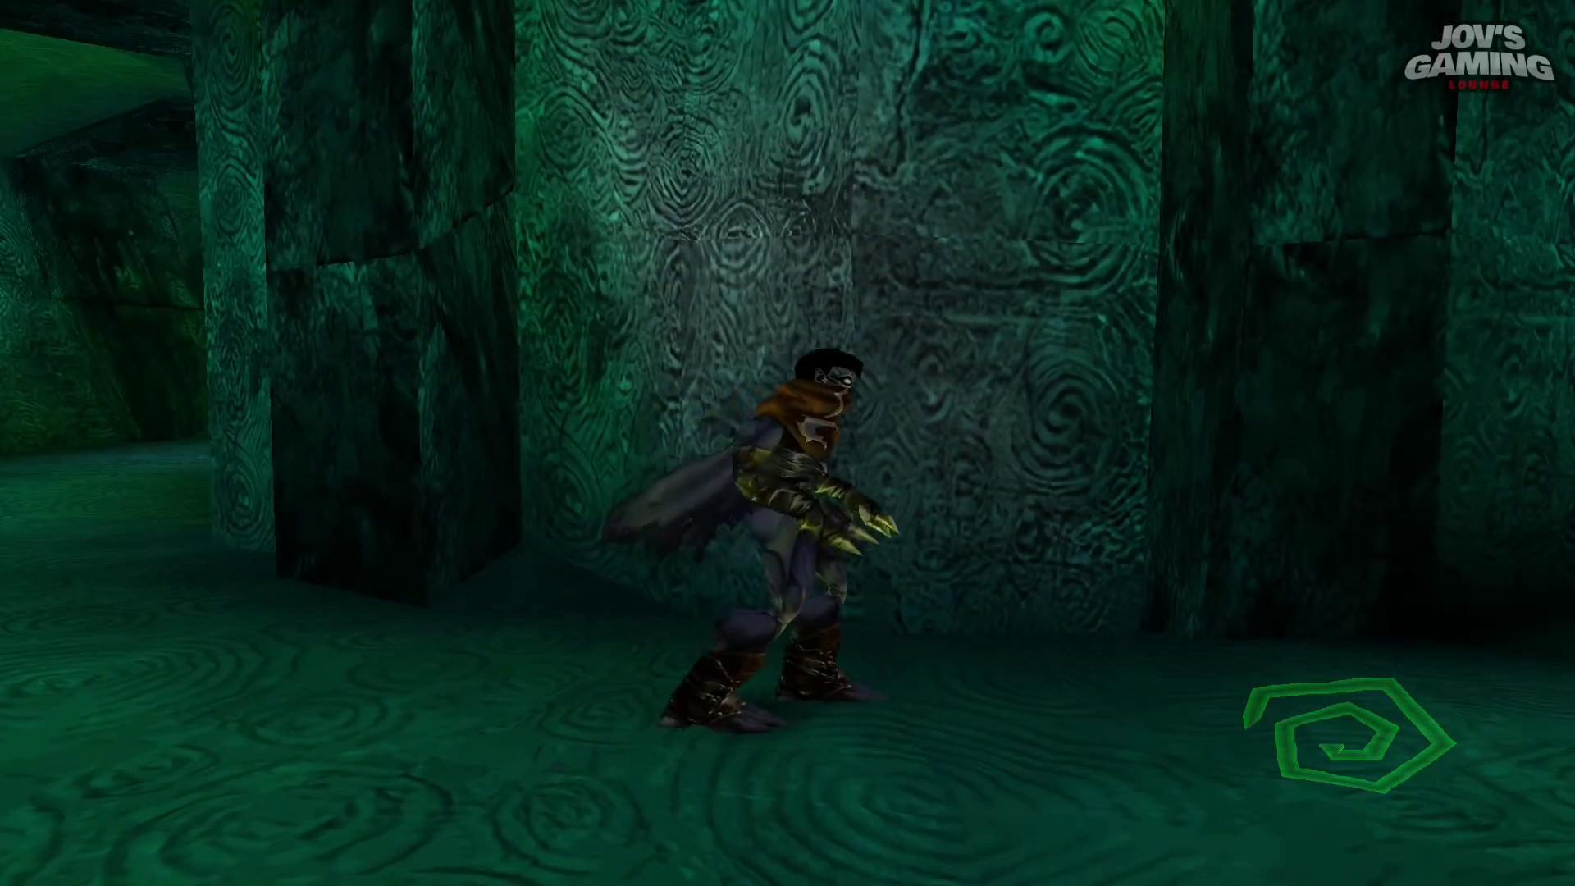
key("Left")
key("Up")
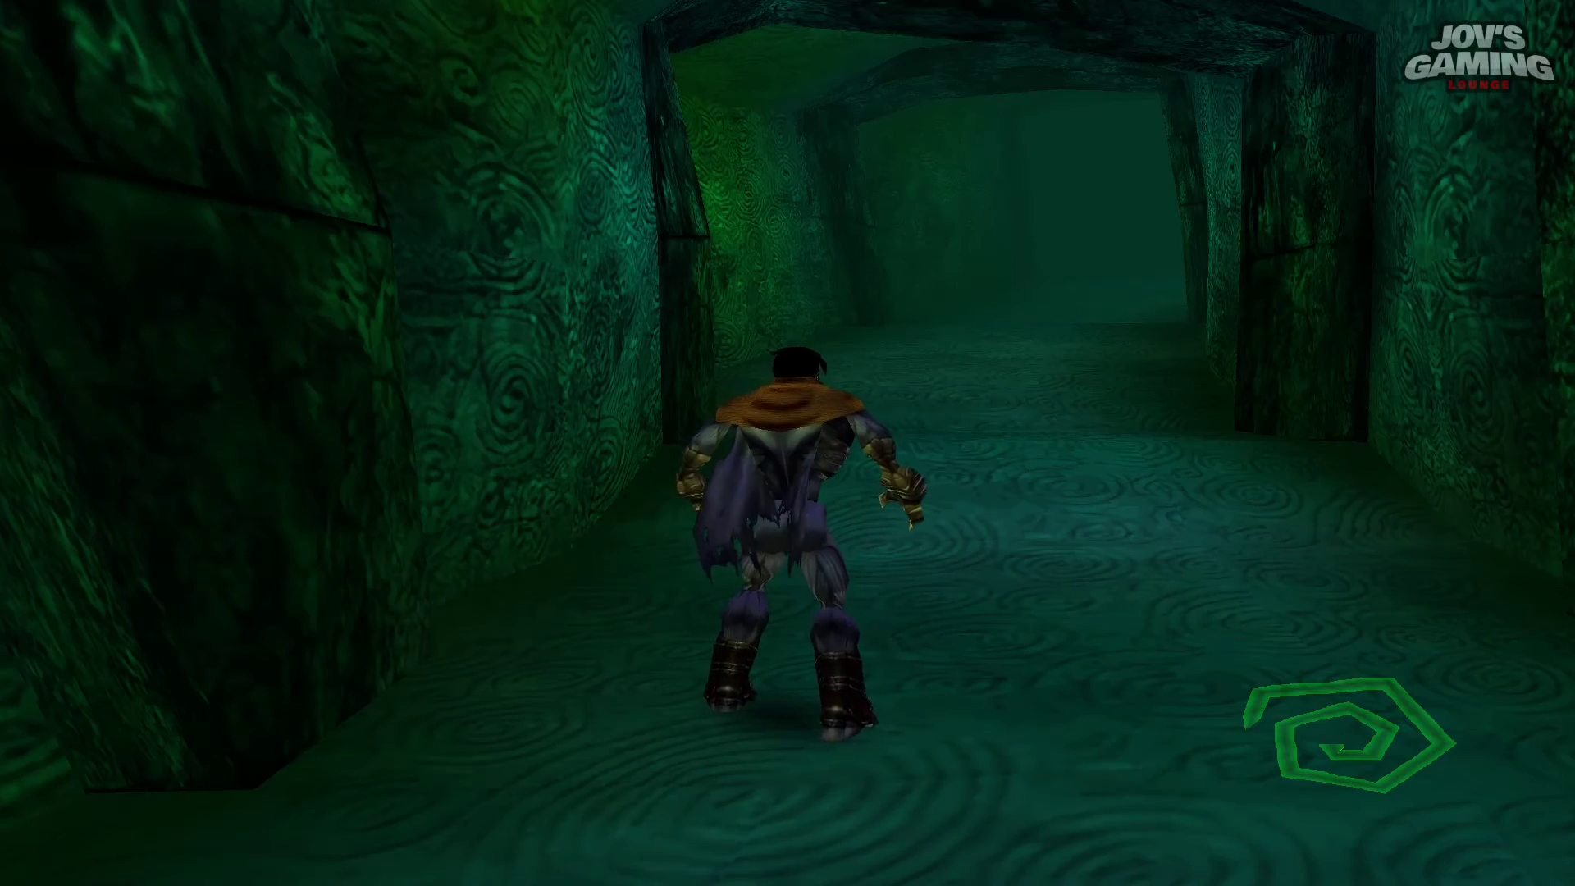